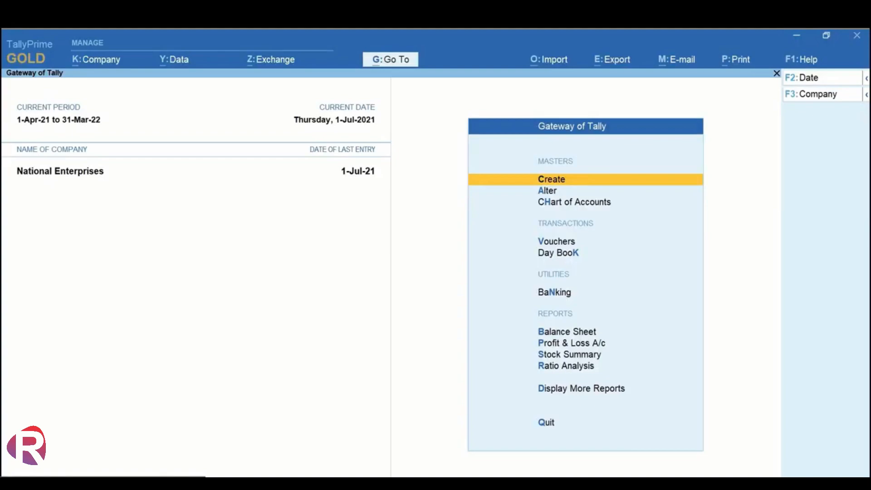
Open the company features and, keeping Goods and Services Tax (GST) enabled as Yes, go into the company's GST details
key(F11)
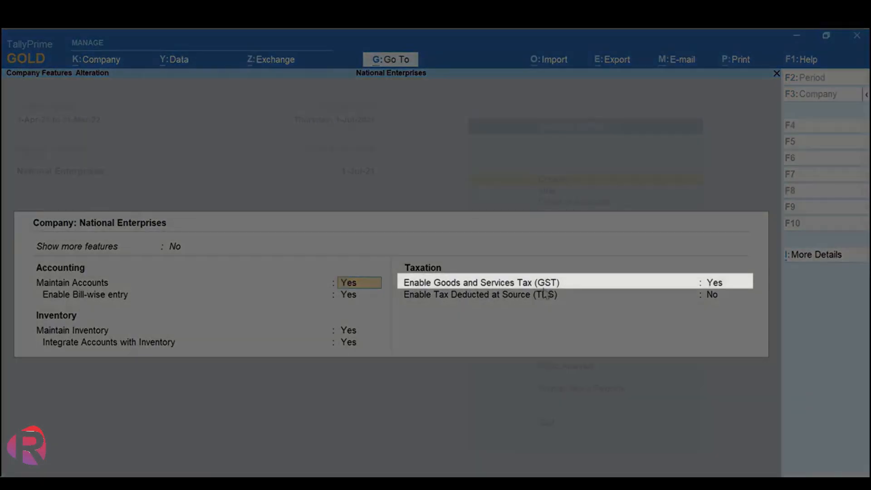
click(711, 282)
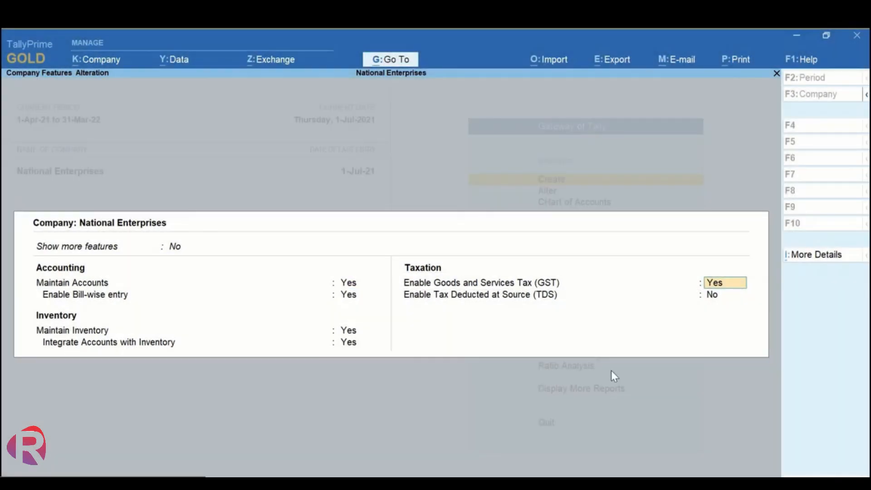
key(Return)
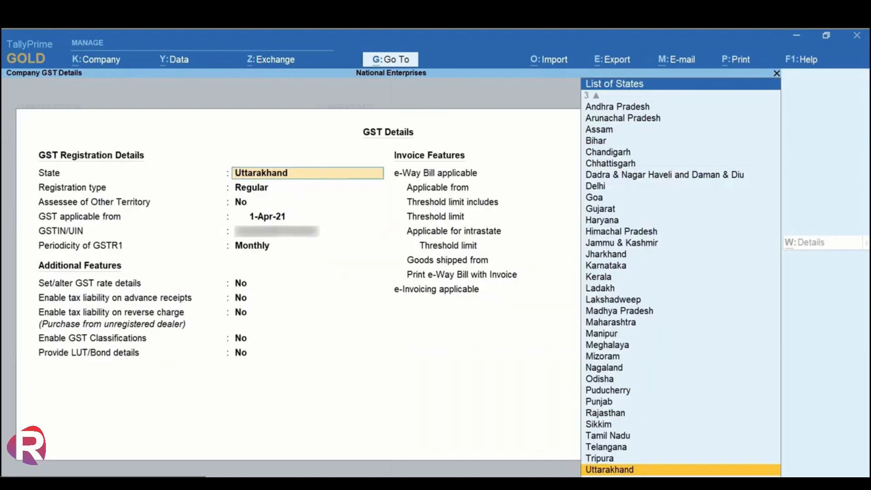
key(Return)
key(Return)
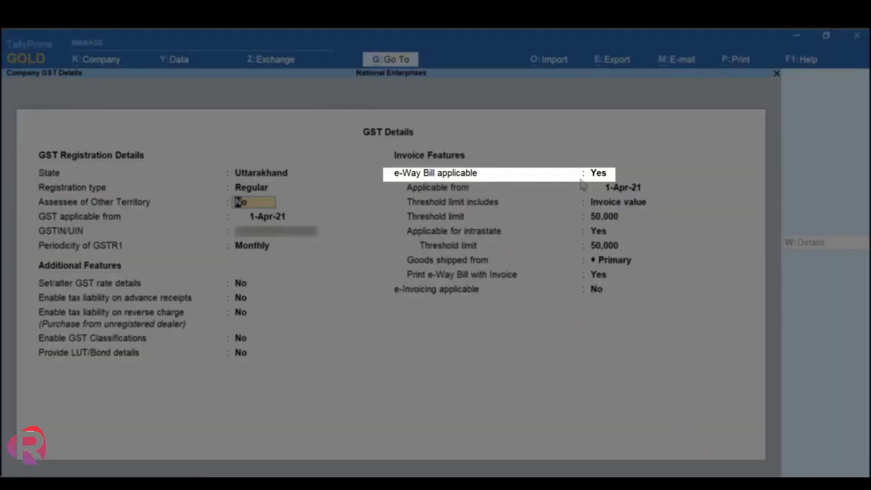
Keep e-Way Bill applicable as Yes from 1-Apr-21 and choose Invoice value as what the threshold limit includes
click(595, 176)
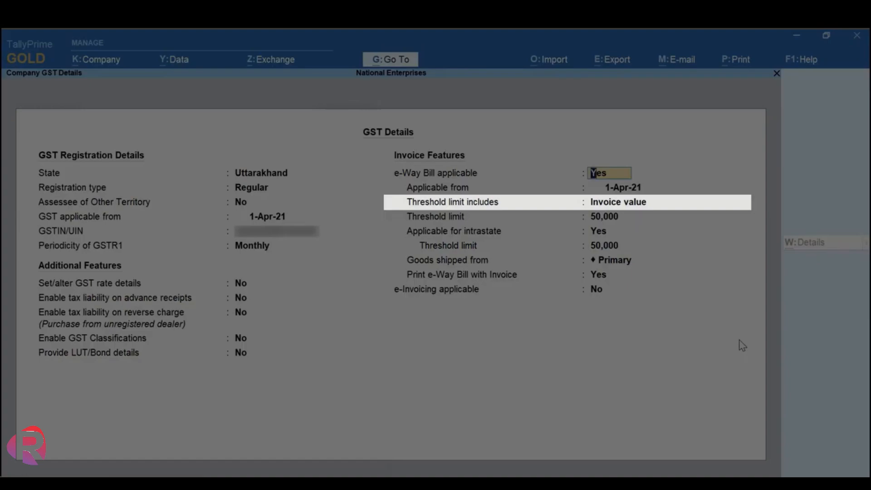
key(Return)
key(Return)
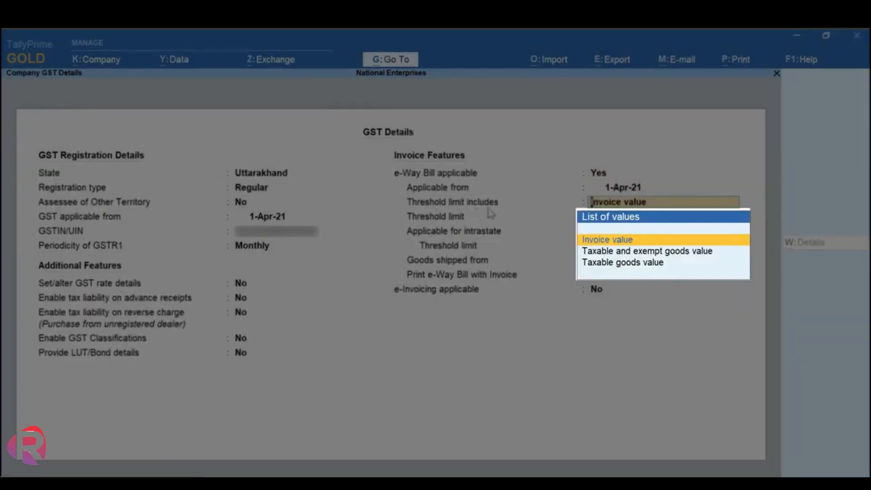
key(Down)
key(Down)
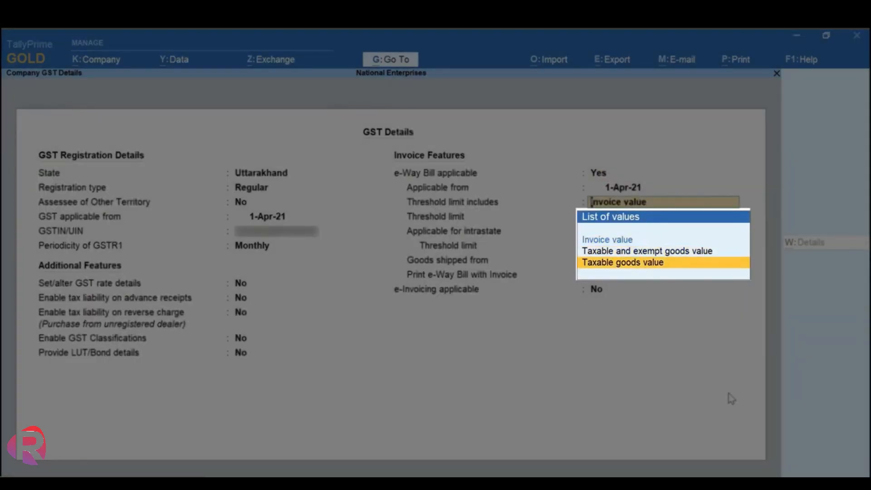
key(Up)
key(Up)
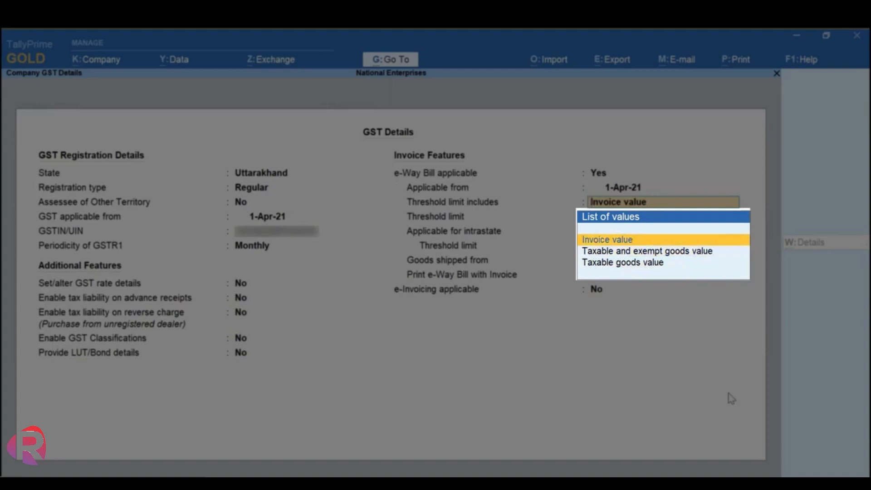
key(Return)
Accept 50,000 threshold limits, intrastate applicability, goods shipped from Primary and e-Way Bill printing as Yes, e-Invoicing as No, and save the company features
key(Return)
key(Return)
key(Return)
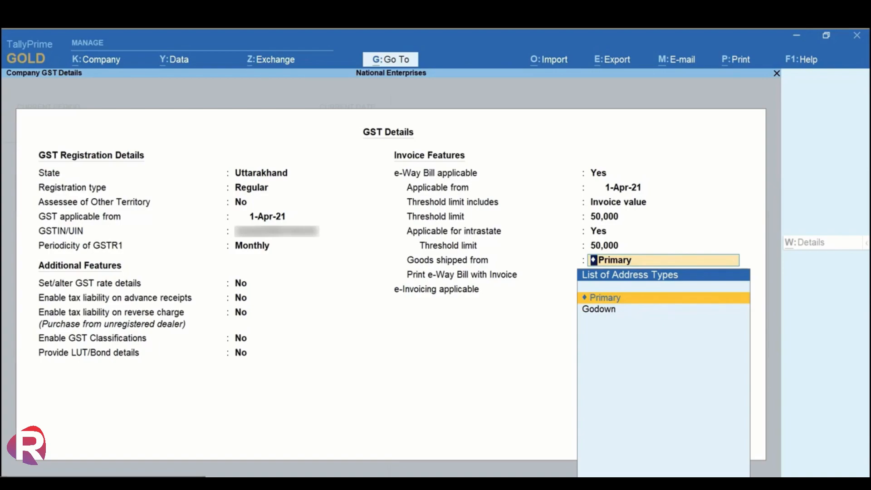
key(Return)
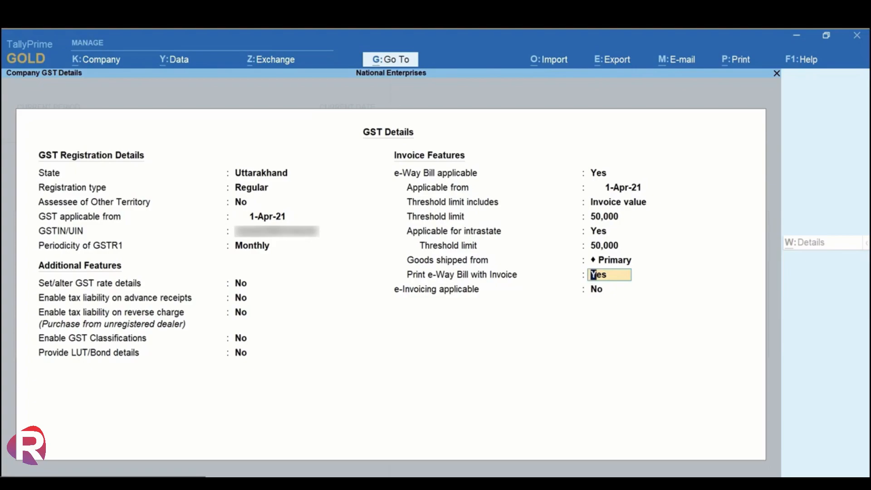
key(Return)
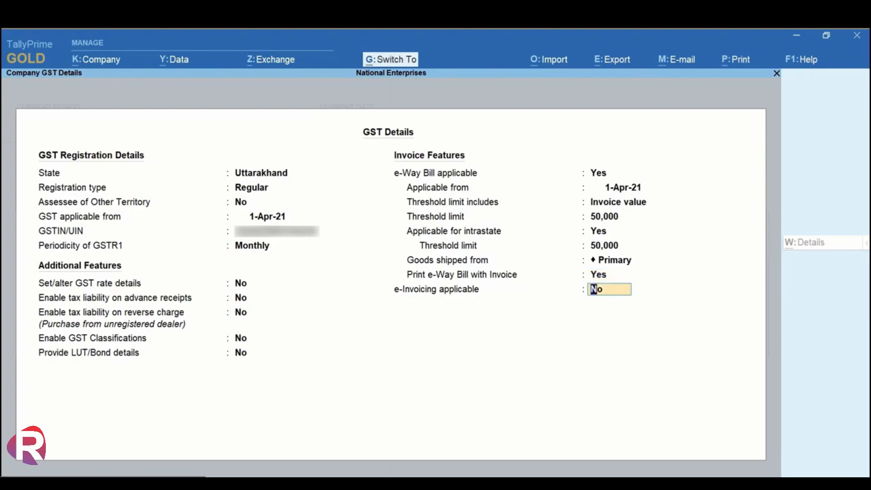
key(ctrl+a)
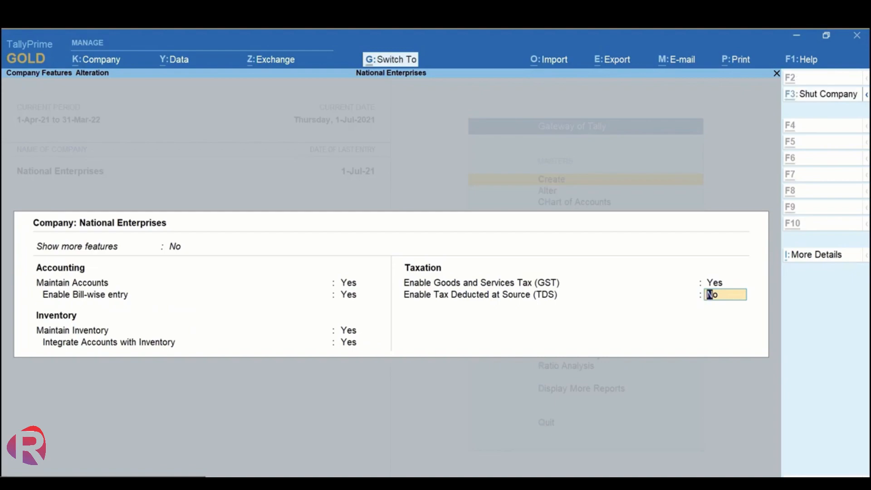
key(ctrl+a)
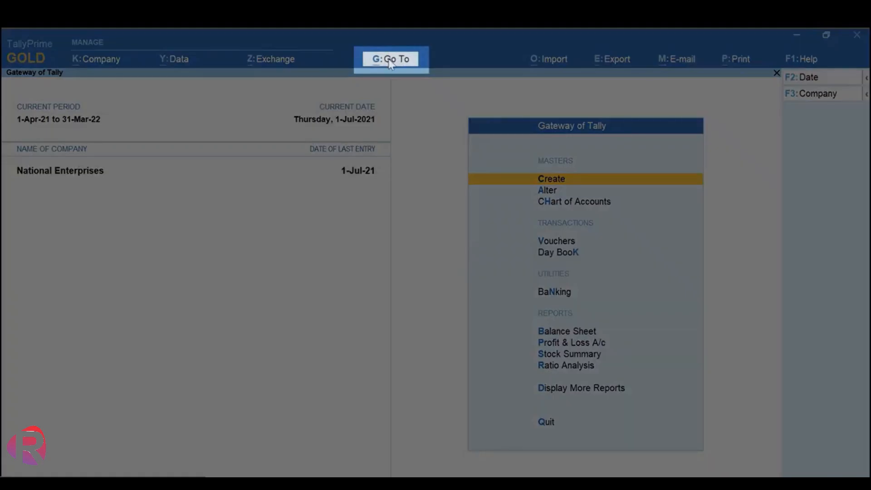
Start creating a new accounting voucher from the list of reports and actions
click(390, 60)
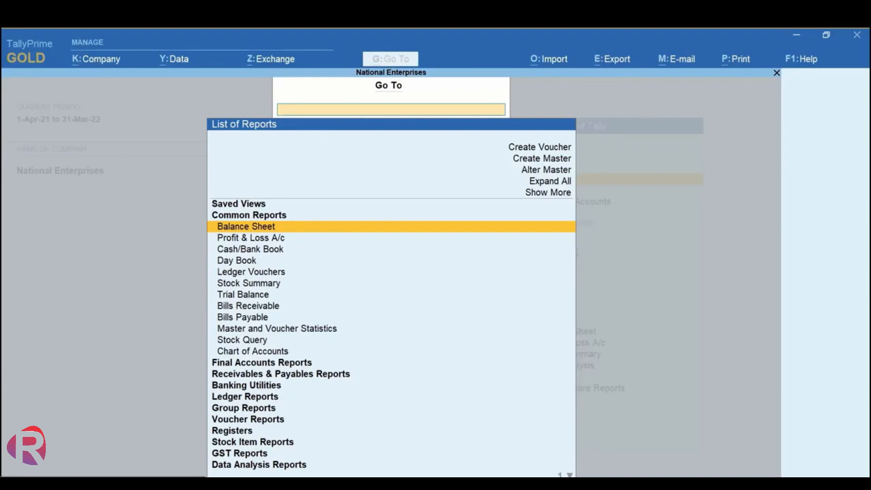
key(Up)
key(Up)
key(Up)
key(Up)
key(Up)
key(Up)
key(Up)
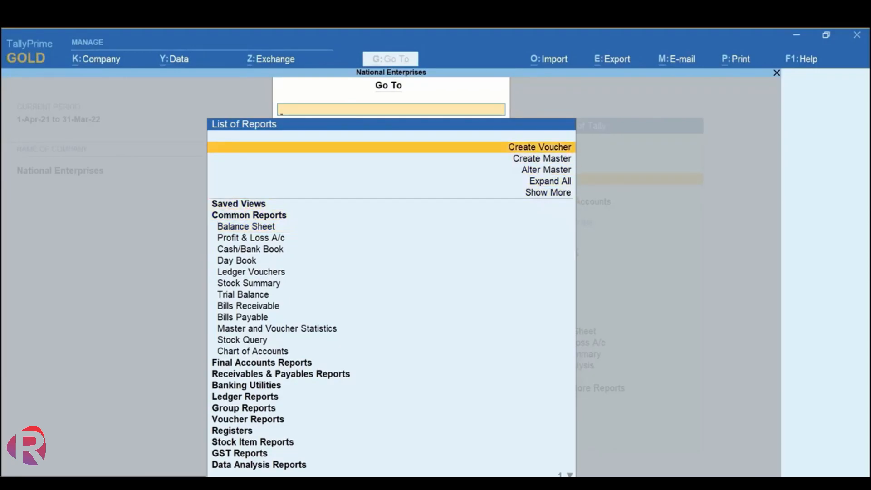
key(Return)
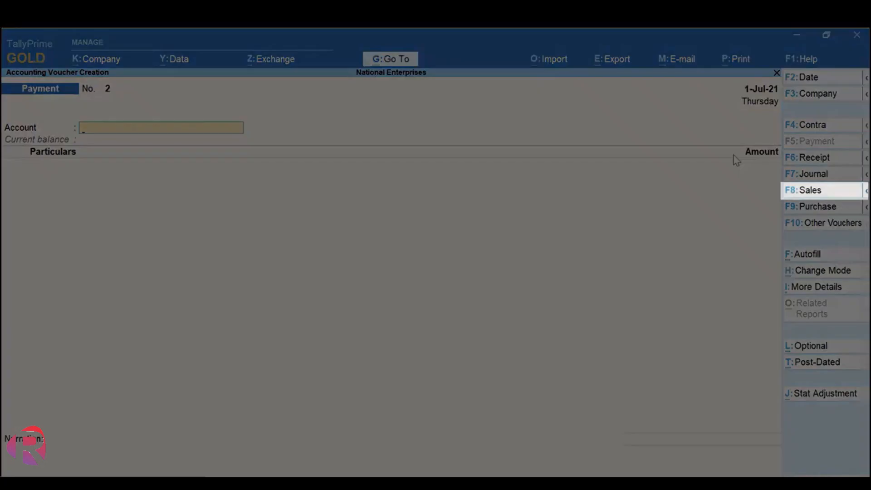
Switch the voucher type to Sales and set its mode to Item Invoice
click(804, 190)
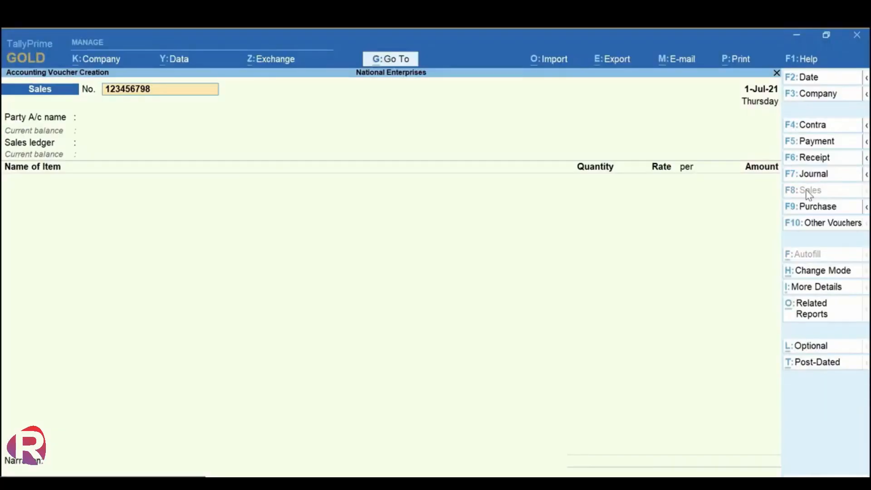
click(822, 272)
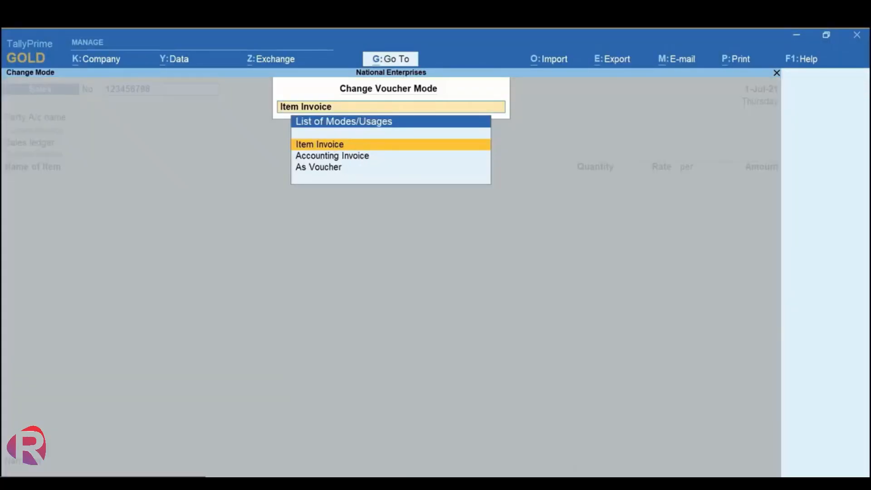
key(Return)
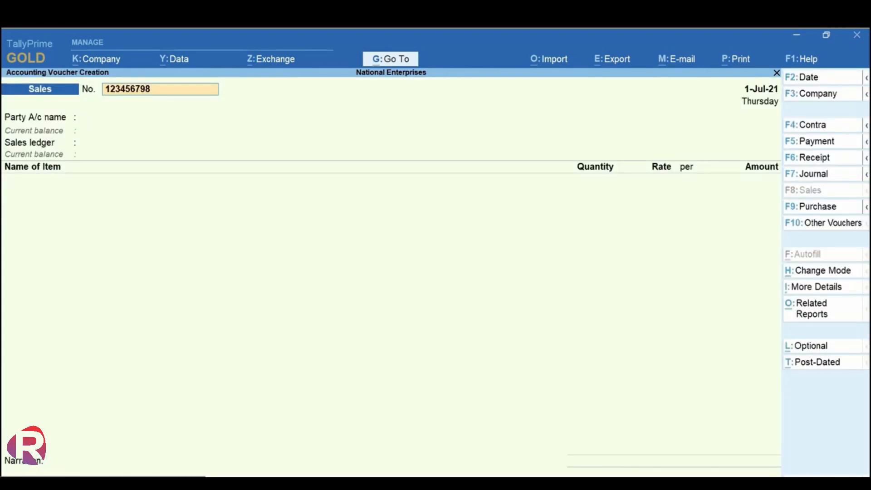
Accept the prefilled voucher number and select Ganeshji Enterprises as the party account
key(Return)
key(Down)
key(Down)
key(Down)
key(Down)
key(Return)
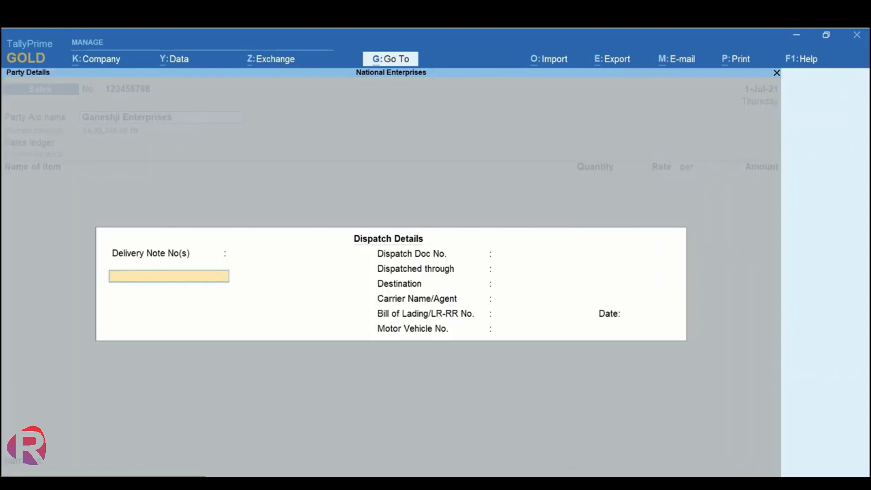
Enter delivery note number 123 dated 1-Jul-21 in the dispatch details
text(123)
key(Return)
key(Return)
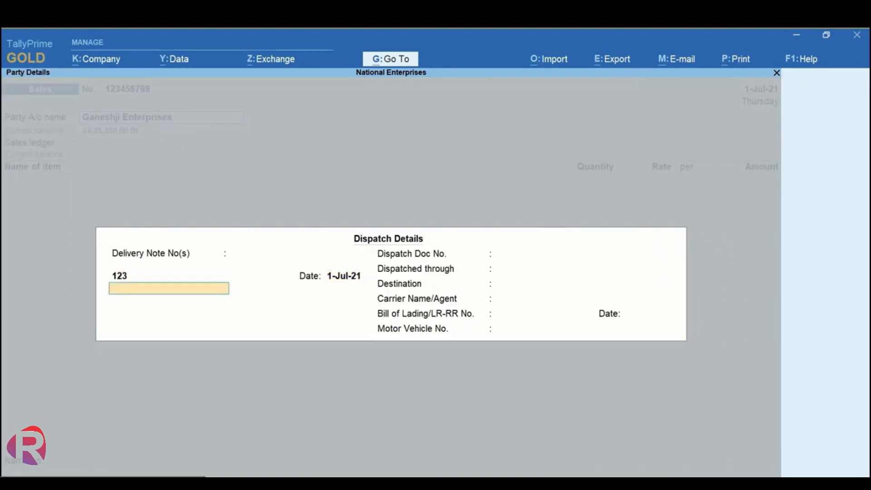
key(Return)
text(UK-4532)
key(Return)
text(Tempo)
key(Return)
text(Bengaluru)
key(Return)
text(Vijay Transport)
key(Return)
key(Return)
key(Return)
text(KA05D3452)
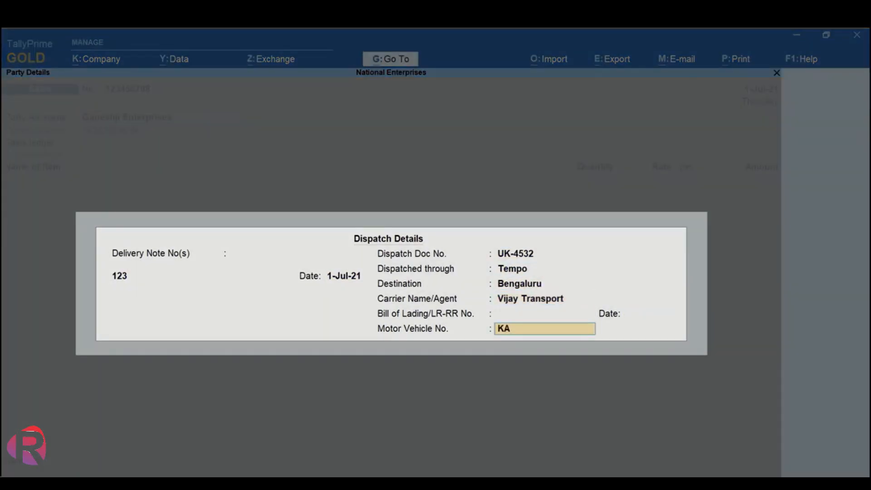
key(Return)
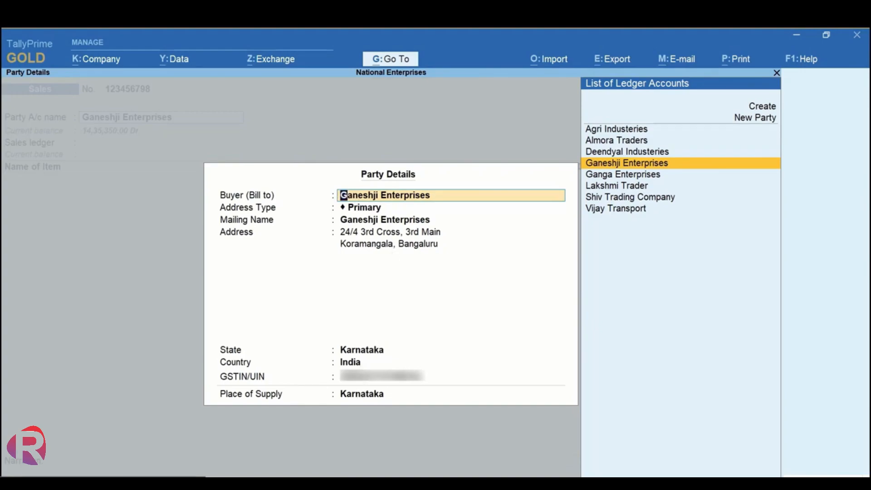
Accept the buyer's prefilled party details with Karnataka as place of supply, and select Sales Taxable as the sales ledger
key(Return)
key(Return)
key(Return)
key(Return)
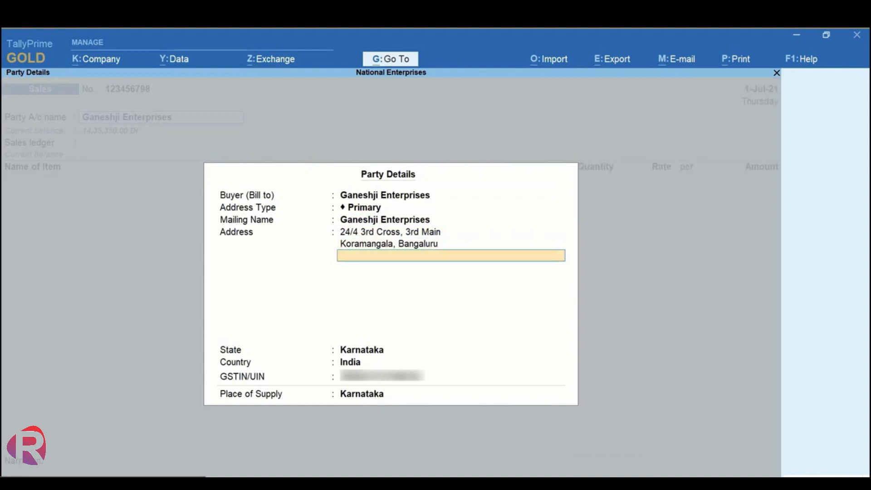
key(Return)
key(Return)
key(Return)
key(Return)
key(Return)
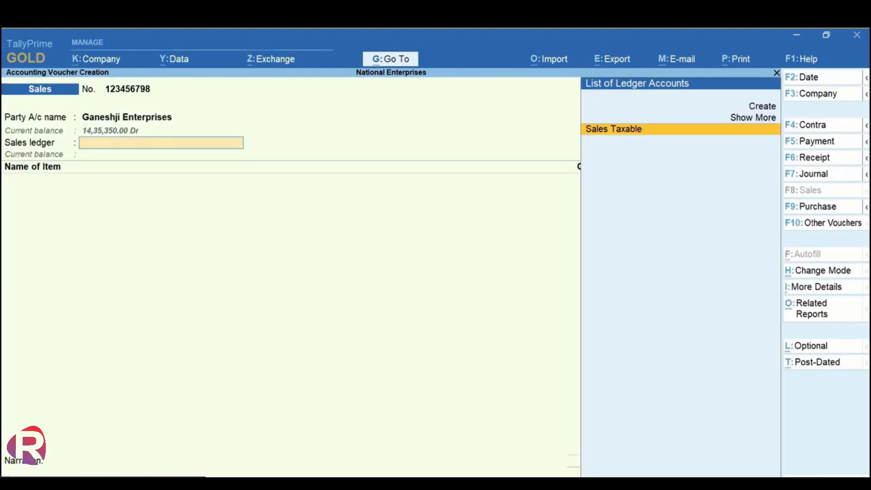
key(Return)
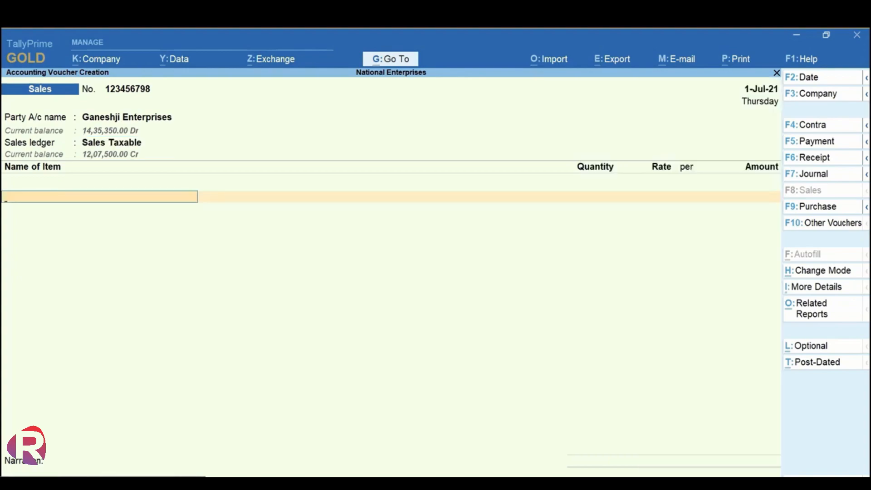
Add the item Synthetic Polyester Yarn (Bright) with quantity 300 KG at a rate of 175.00, and end the item list
text(Sy)
key(Return)
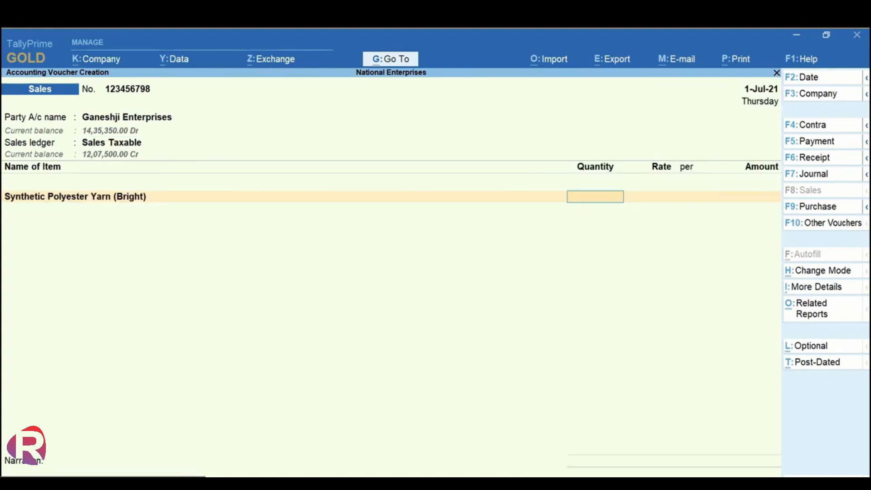
text(300)
key(Return)
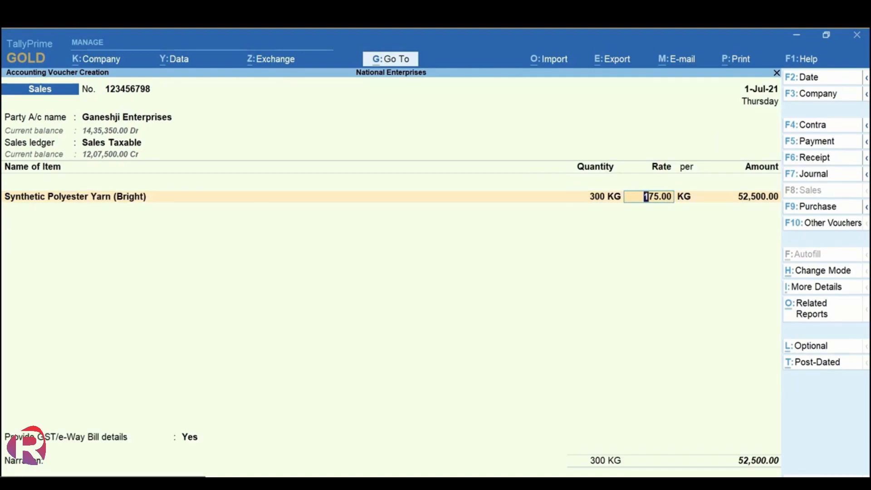
key(Return)
key(Return)
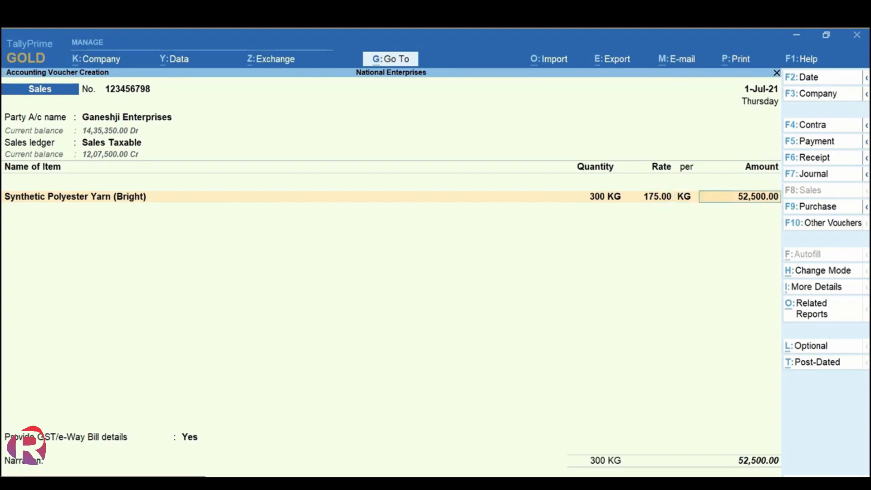
key(Return)
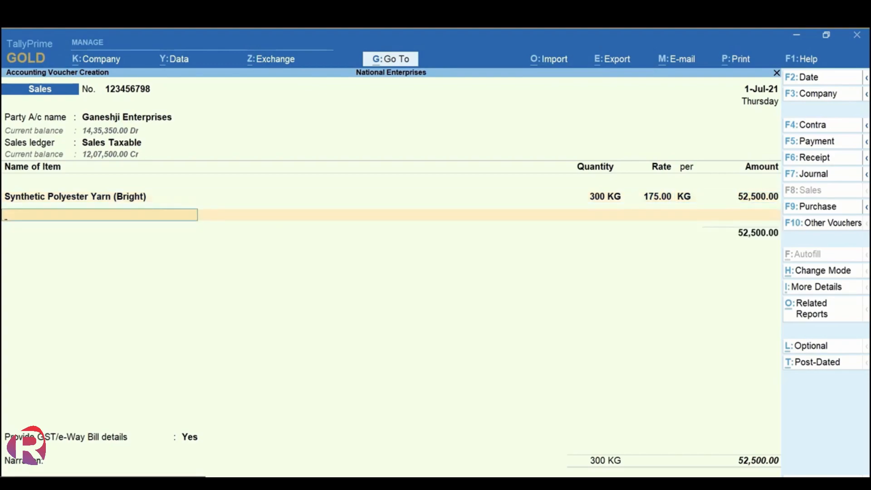
key(Return)
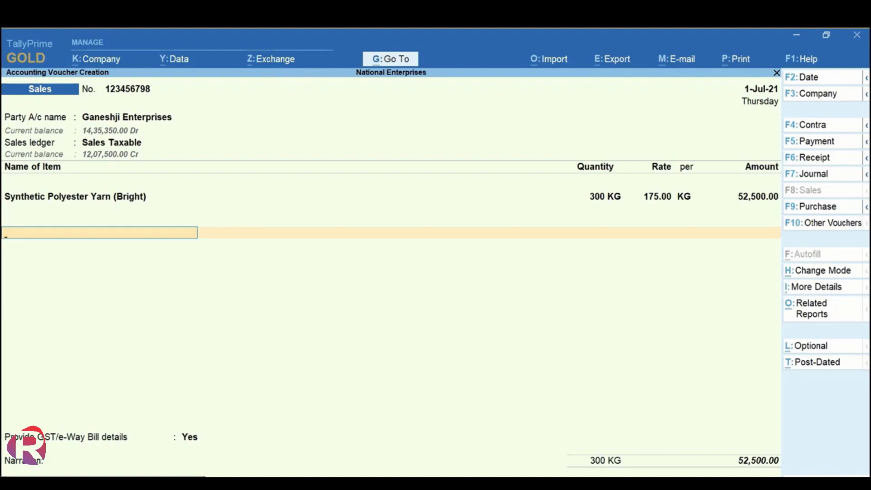
Add the IGST ledger to the invoice and answer Yes to providing GST/e-Way Bill details
text(Igs)
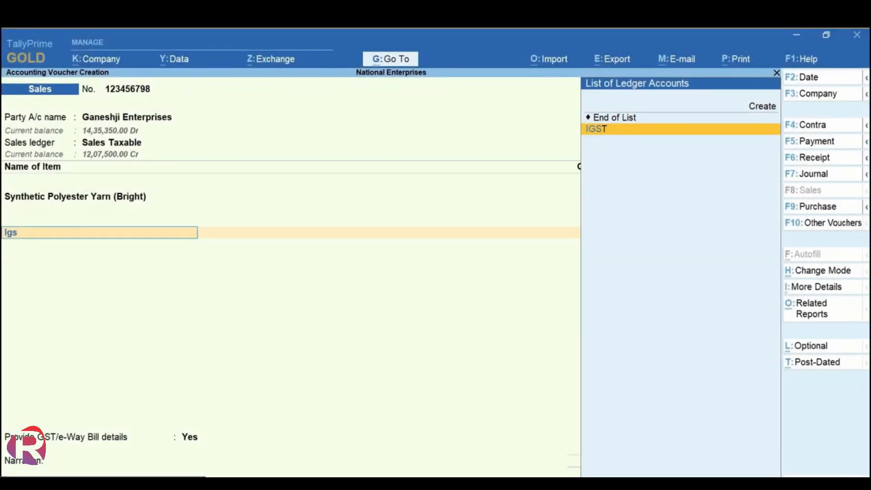
key(Return)
key(Return)
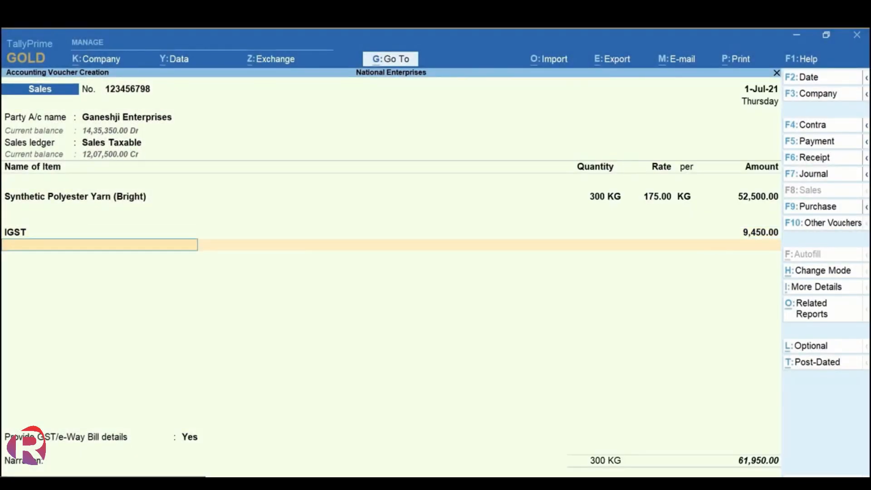
key(Return)
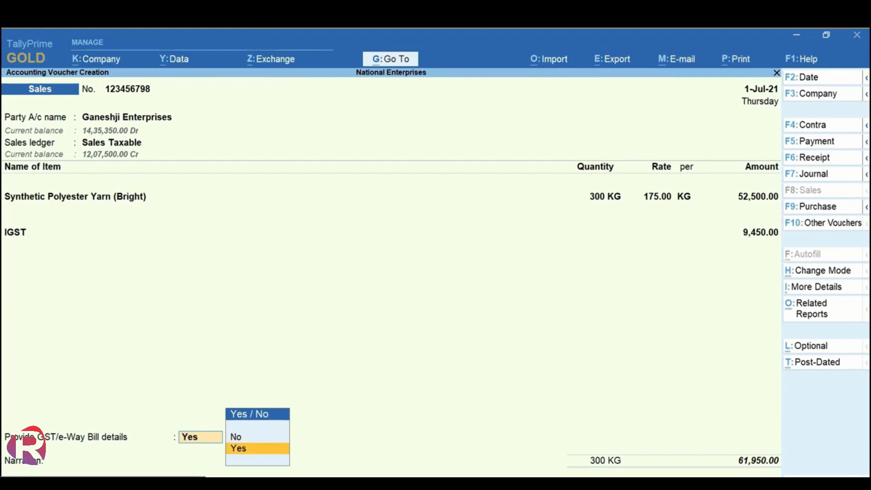
key(Return)
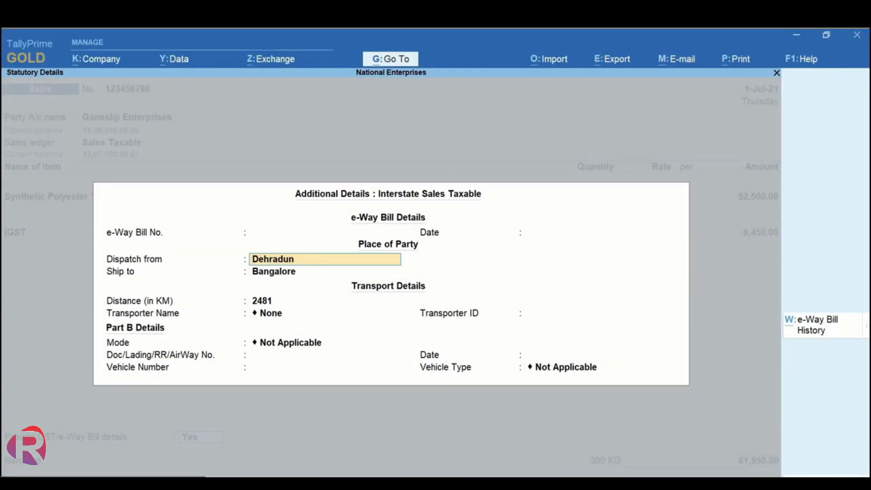
Keep Dehradun as the dispatch place and Bangalore as the ship-to place, and set the distance to 2481 km
key(Return)
key(Return)
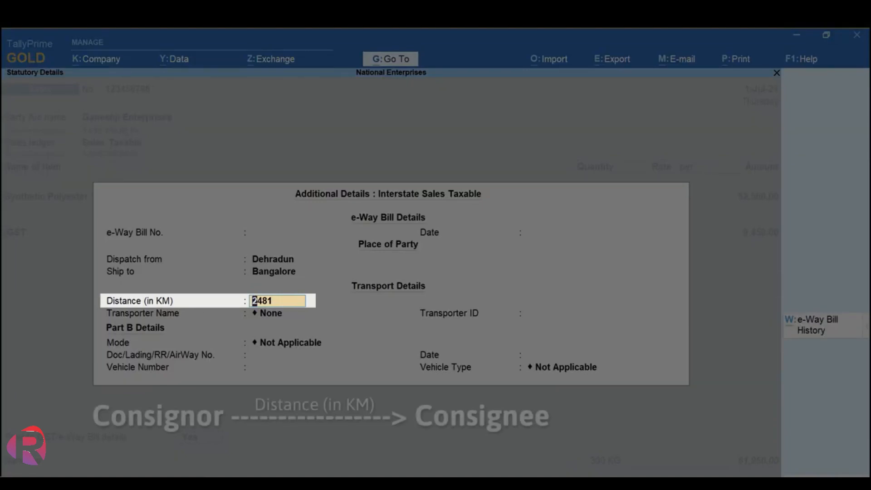
key(BackSpace)
key(BackSpace)
key(BackSpace)
text(481)
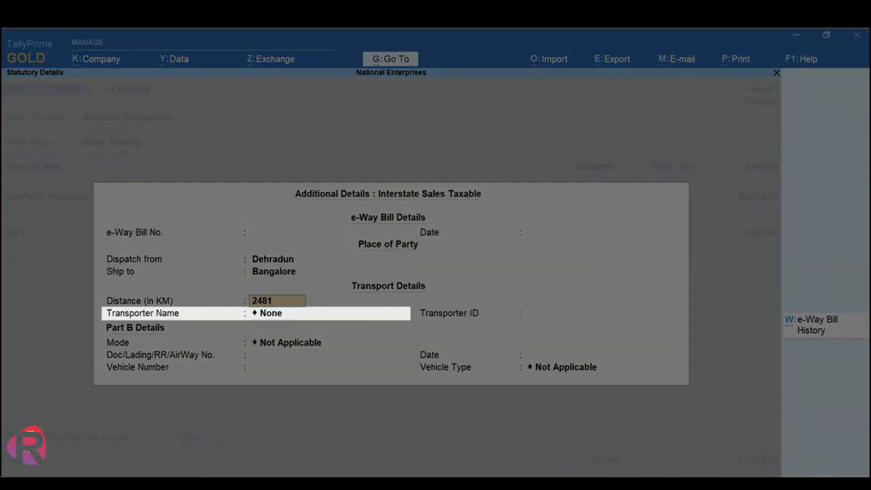
key(Return)
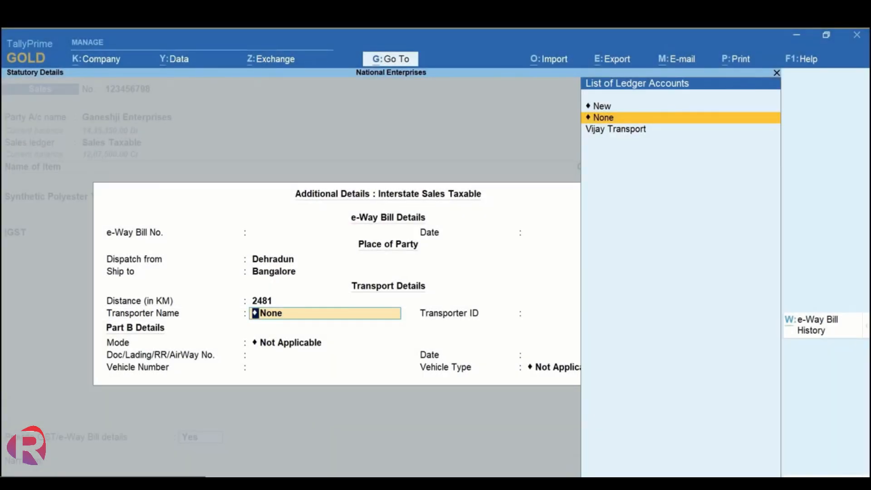
key(Down)
key(Return)
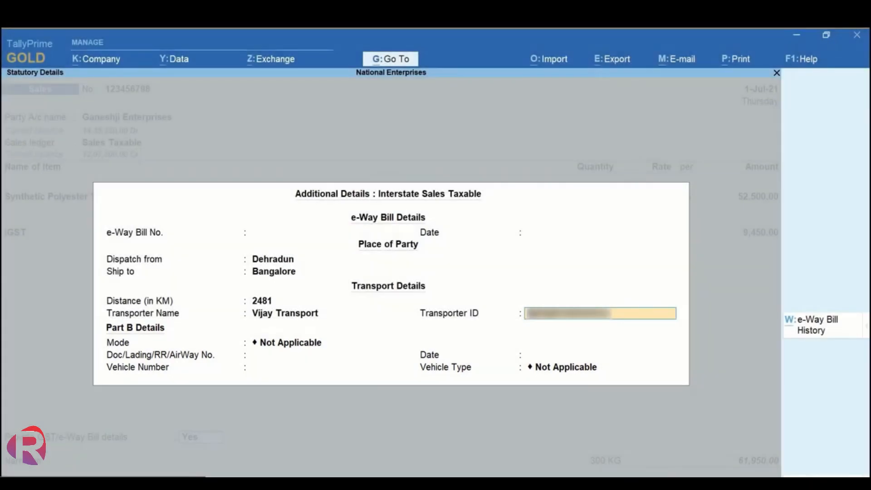
key(Return)
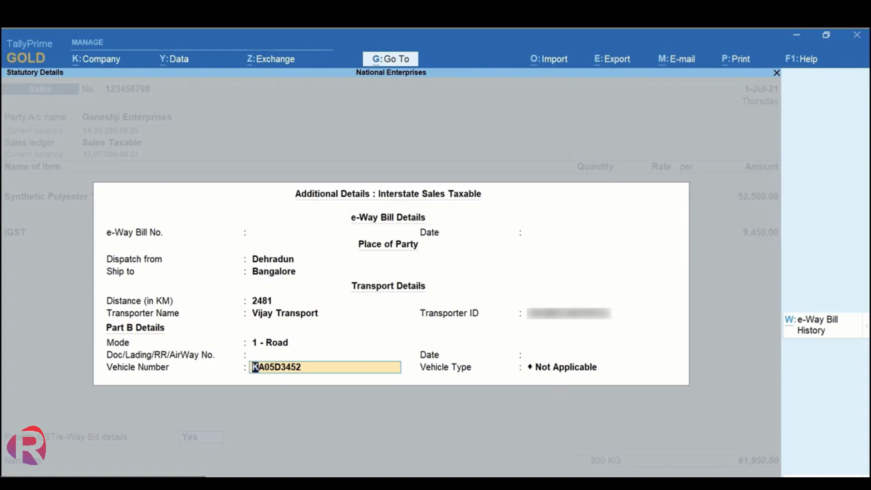
key(Return)
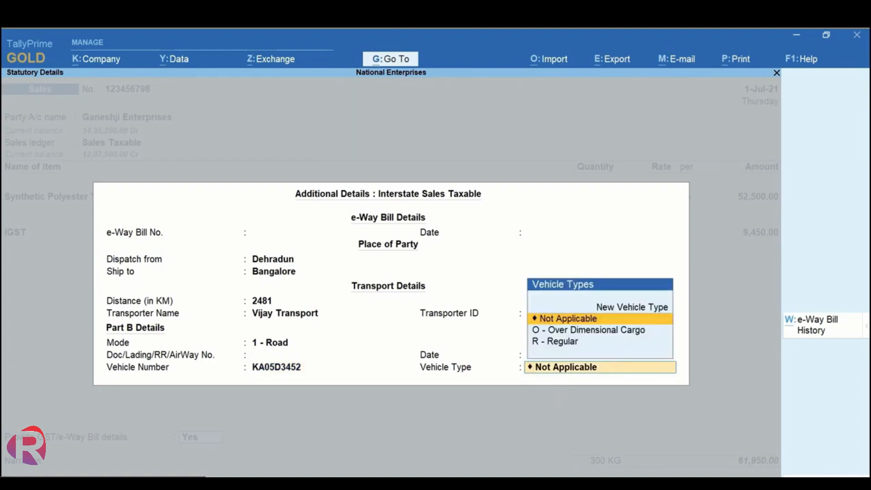
key(Down)
key(Down)
key(Return)
key(Return)
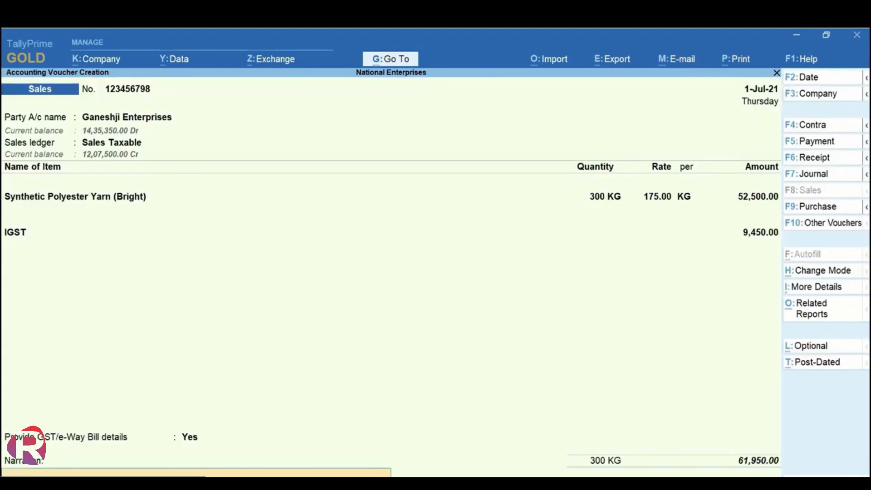
Save the sales invoice and agree to send its voucher details for e-Way Bill generation
key(ctrl)
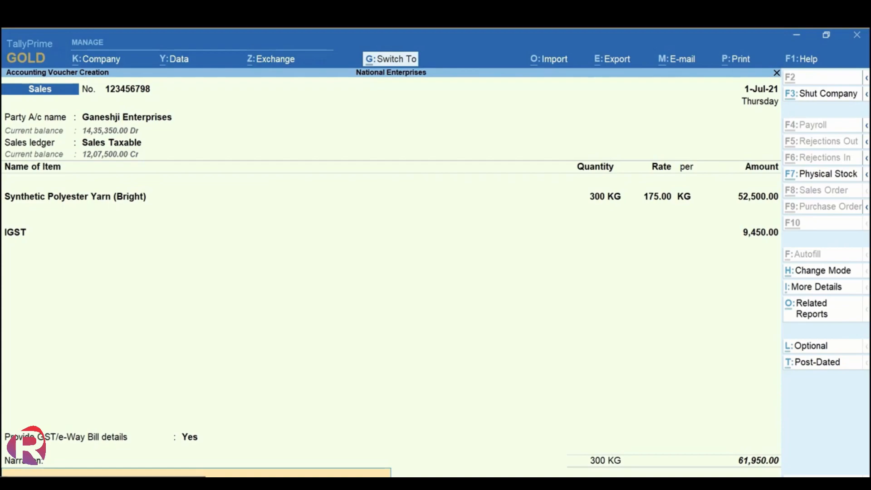
key(ctrl+a)
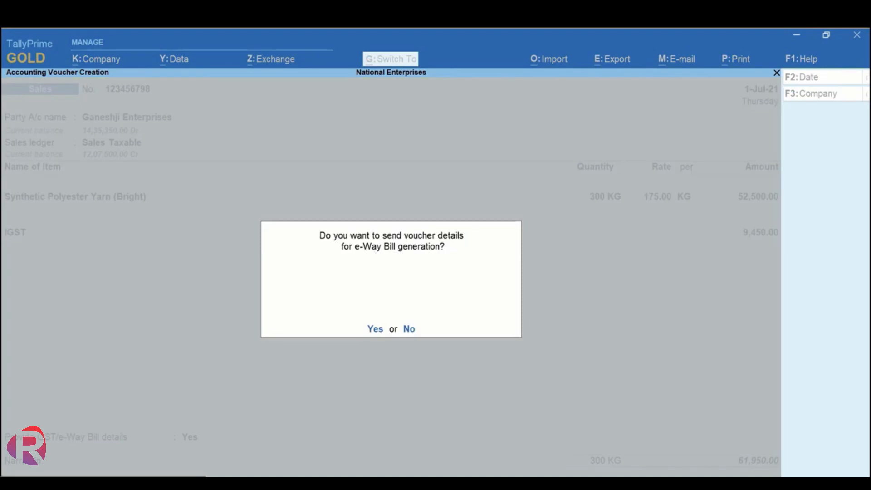
key(y)
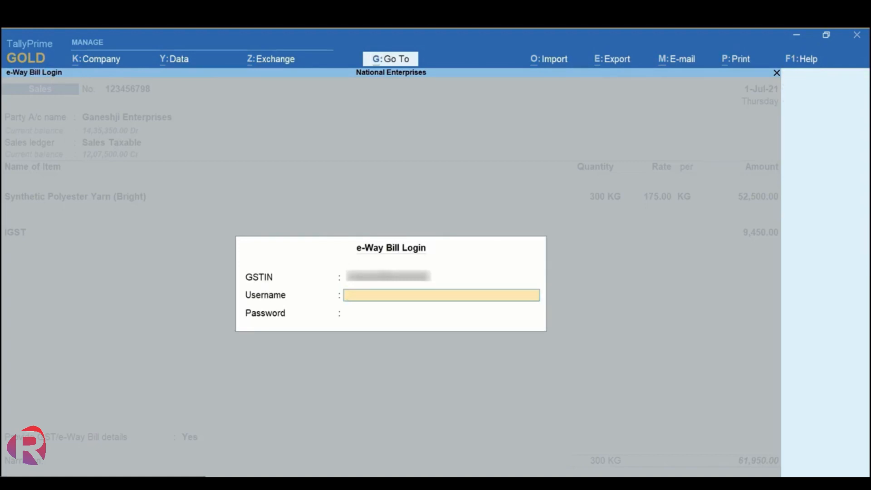
Log in to the e-Way Bill system with the account username and password
text(*********)
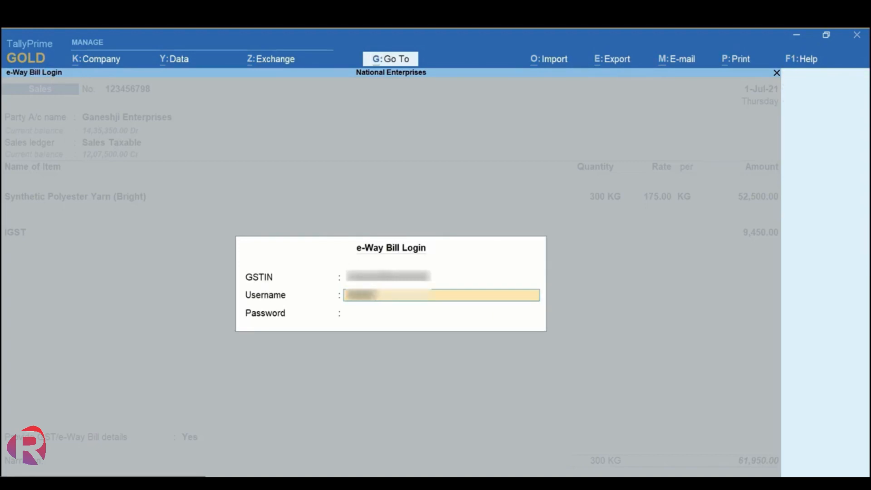
text(*******)
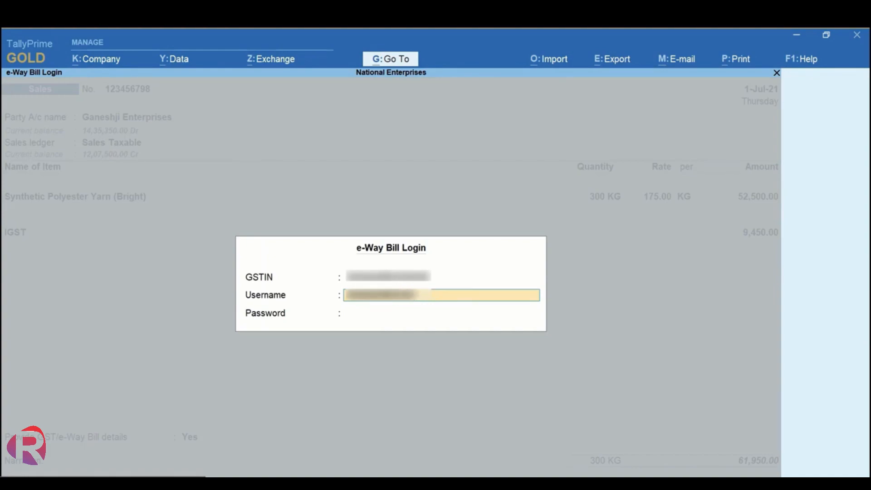
key(Return)
text(*********)
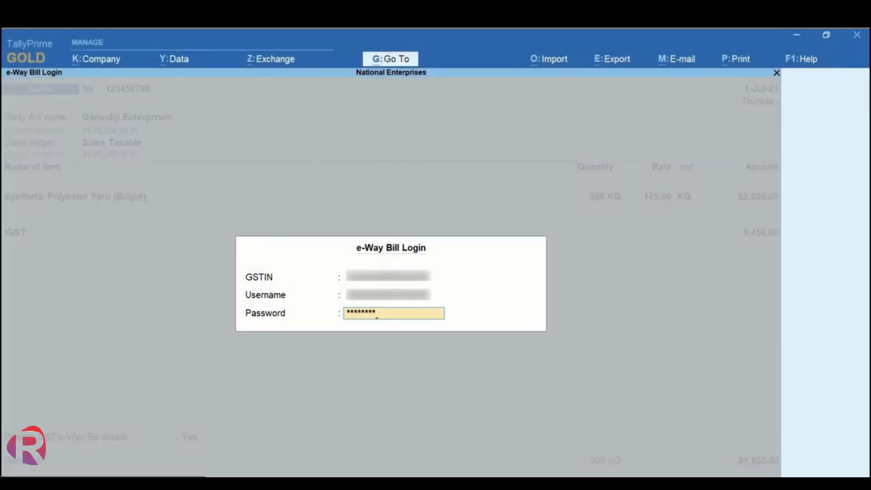
key(Return)
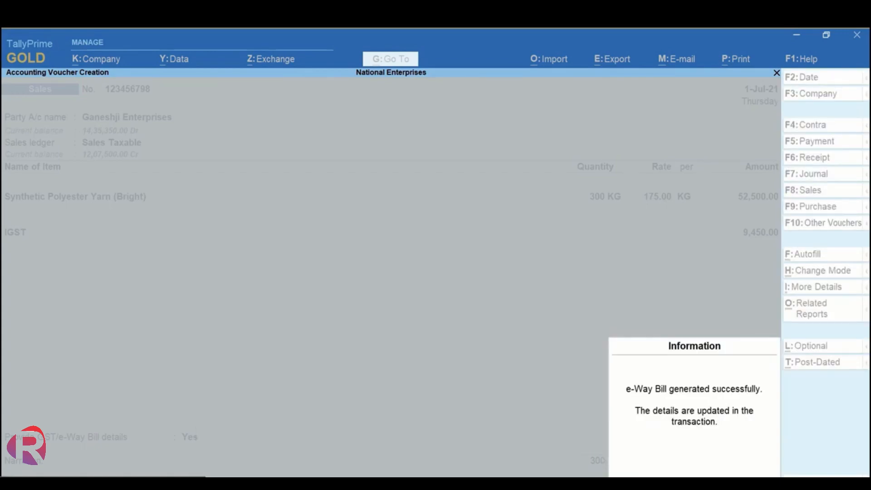
Preview the Tax Invoice printout and look at its e-Way Bill page with the QR code
key(Return)
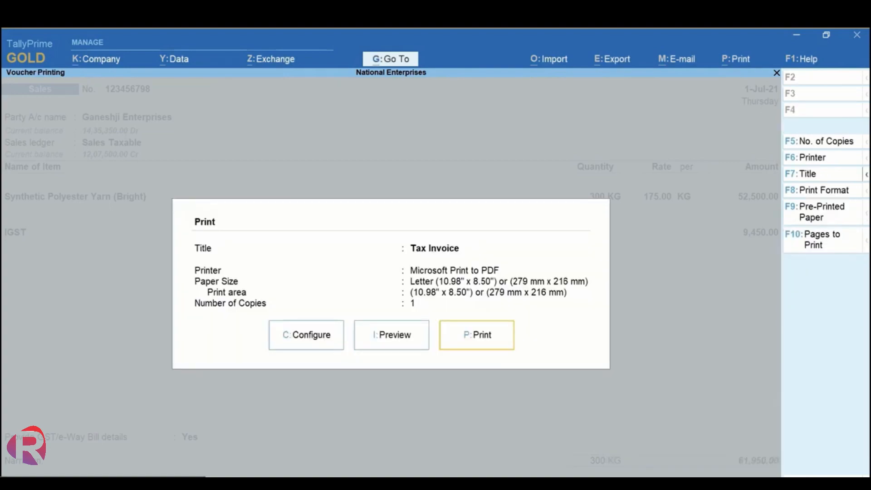
click(392, 341)
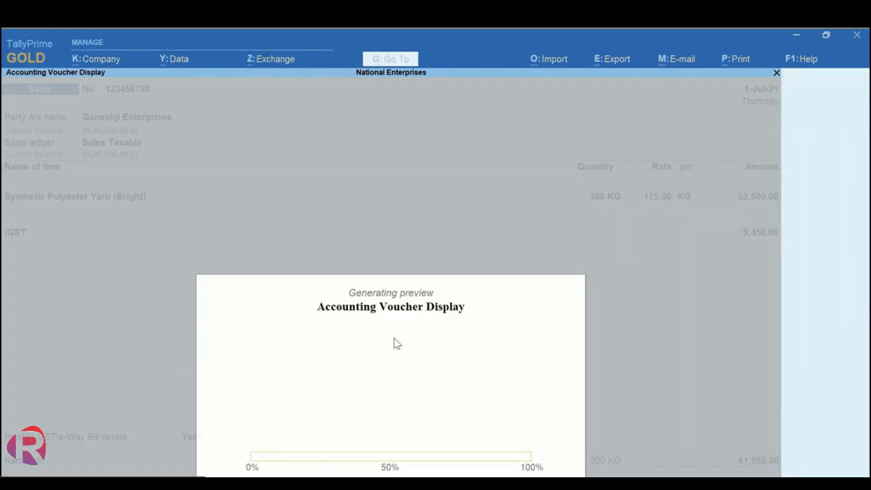
click(248, 471)
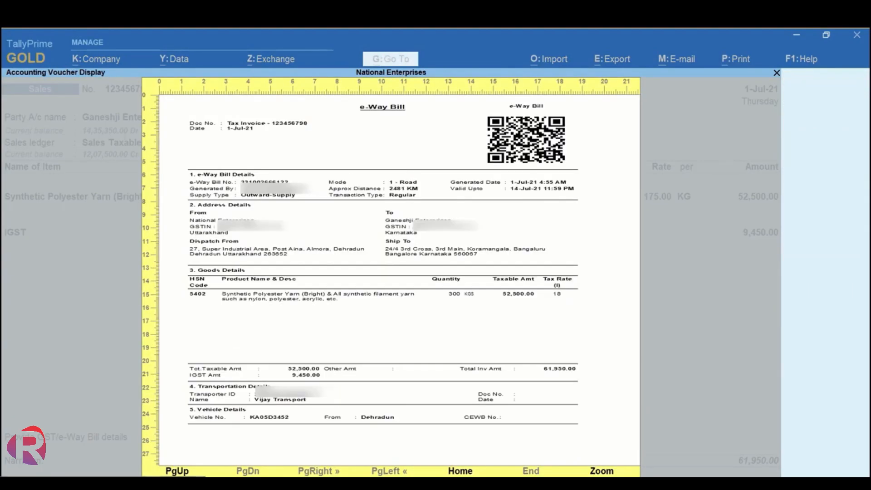
click(364, 262)
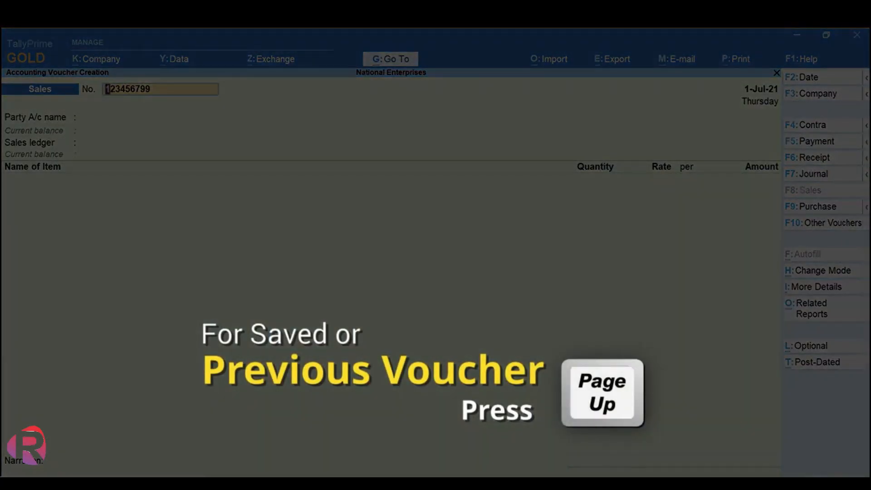
Open the previously saved sales voucher and bring up its GST/e-Way Bill details
key(Page_Up)
click(188, 437)
key(Down)
key(Return)
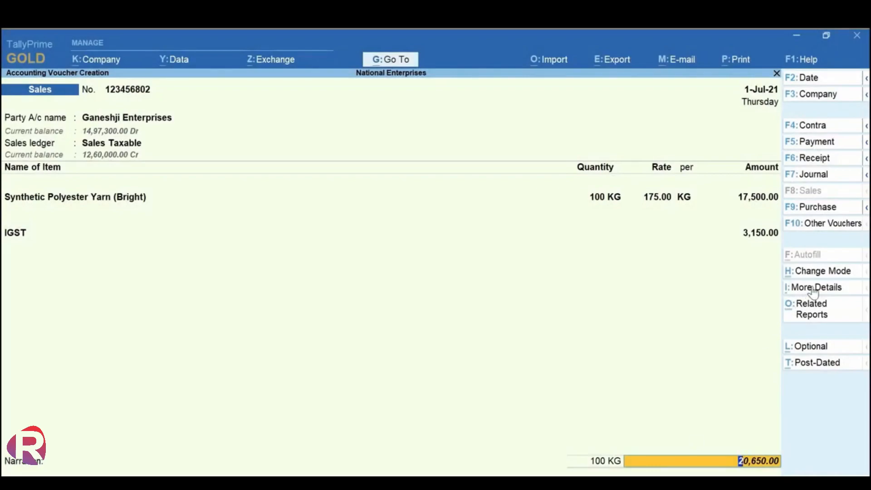
In the 100 KG yarn invoice's additional voucher details, set e-Way Bill generation ignoring the threshold limit to Yes
click(805, 290)
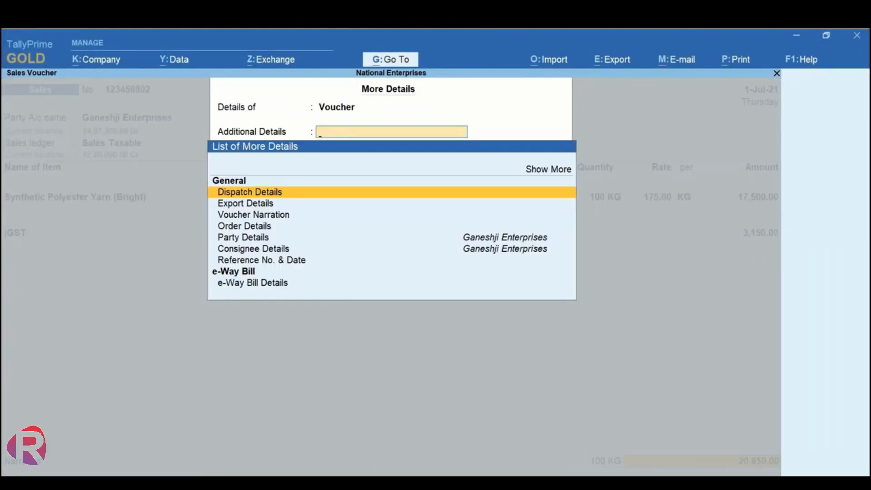
key(Up)
key(Return)
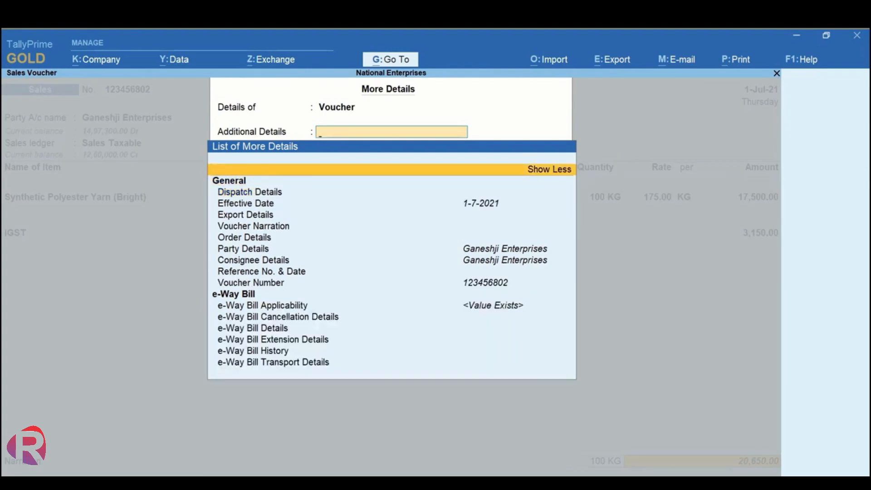
key(Down)
key(Down)
key(Down)
key(Down)
key(Down)
key(Down)
key(Down)
key(Down)
key(Down)
key(Down)
key(Down)
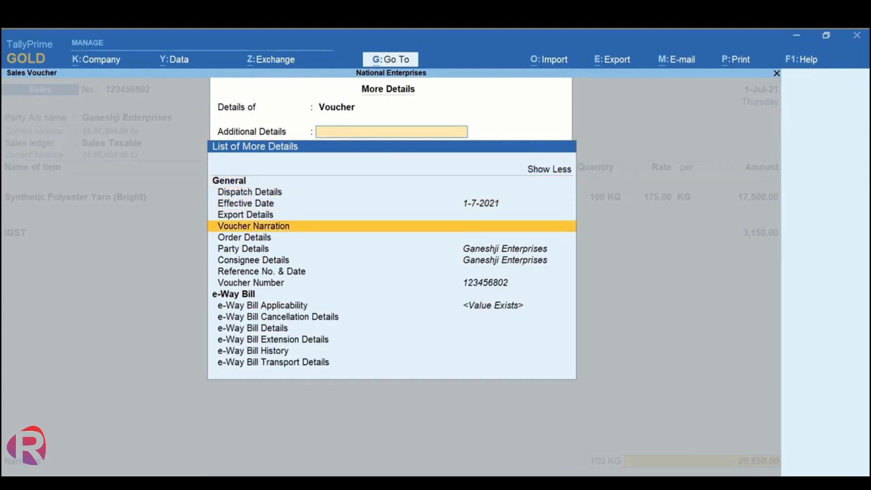
key(Down)
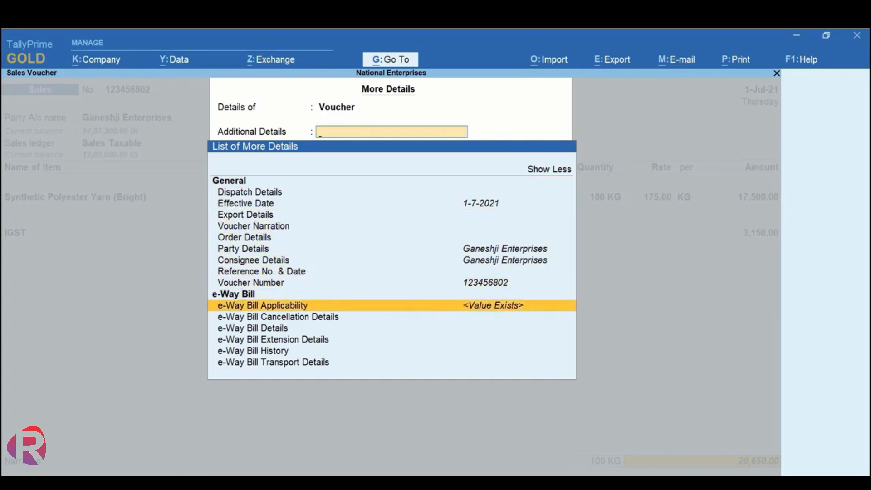
key(Return)
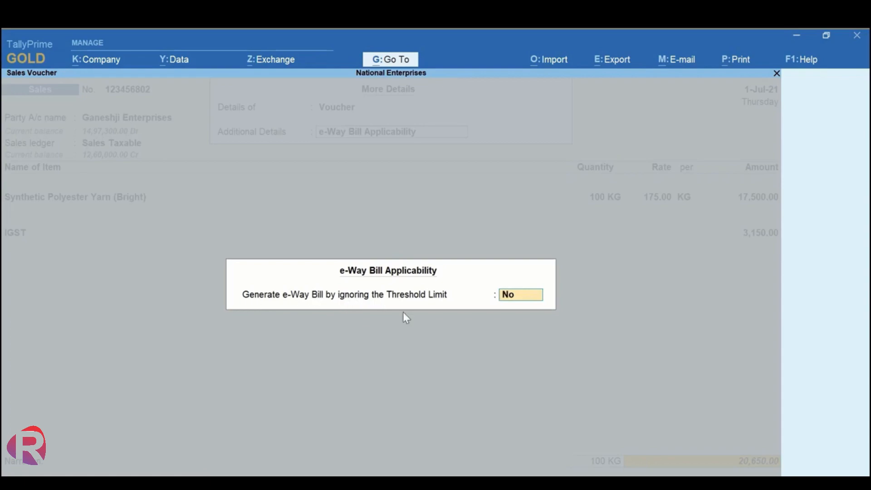
text(y)
key(Return)
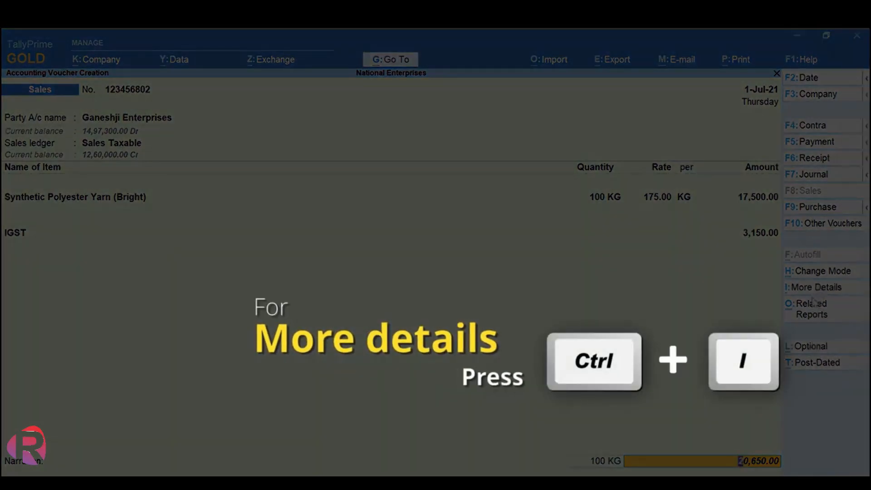
In the invoice's e-Way Bill Details, keep Dehradun, Bangalore and 2481 km, and select Vijay Transport as the transporter
click(816, 289)
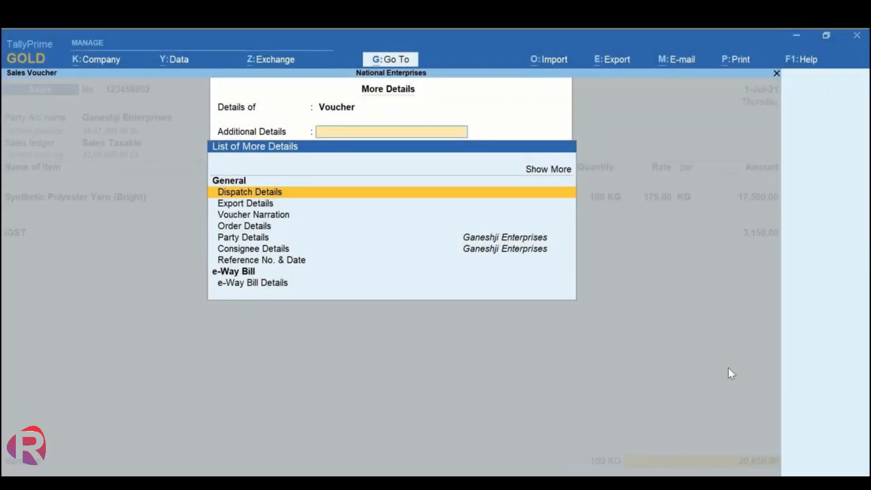
key(Down)
key(Down)
key(Down)
key(Down)
key(Down)
key(Down)
key(Down)
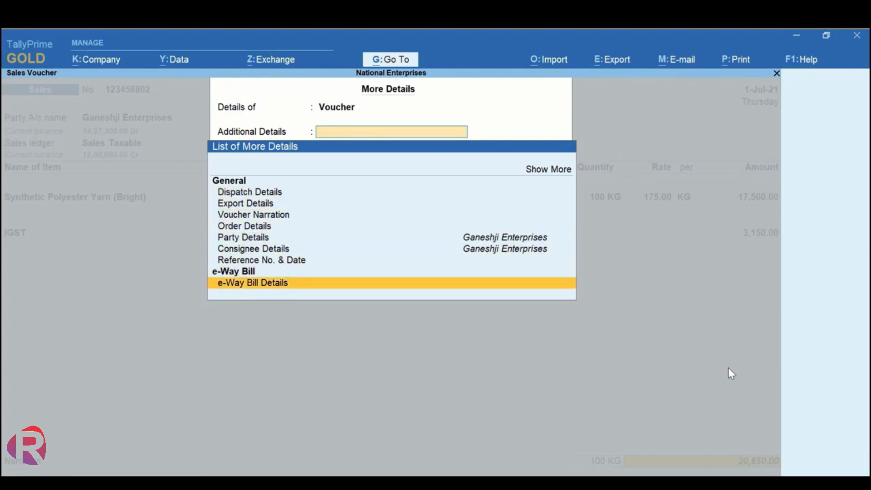
key(Return)
key(Return)
key(Return)
key(Return)
key(Return)
key(Down)
key(Return)
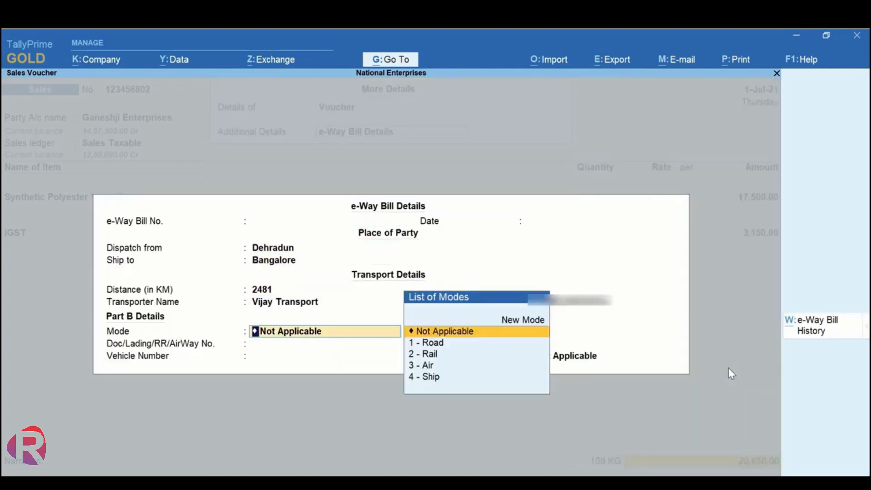
key(Down)
key(Return)
text(KA05)
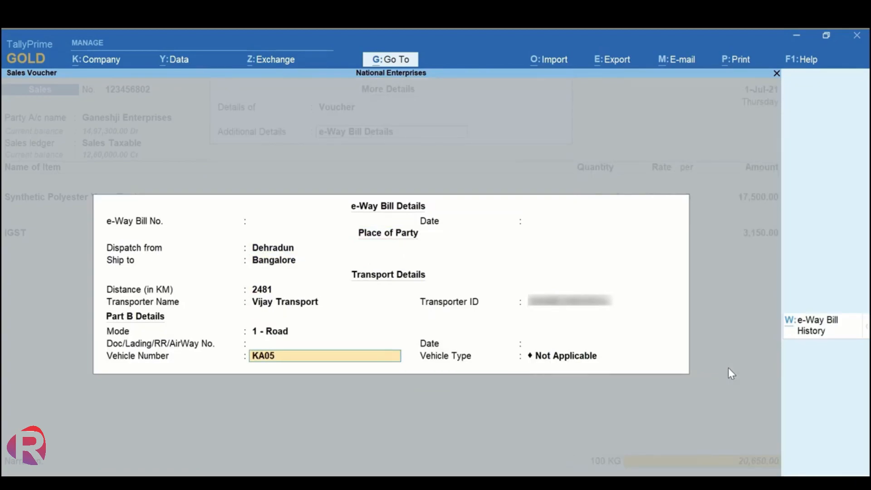
text(T2345)
key(Return)
key(Return)
key(Return)
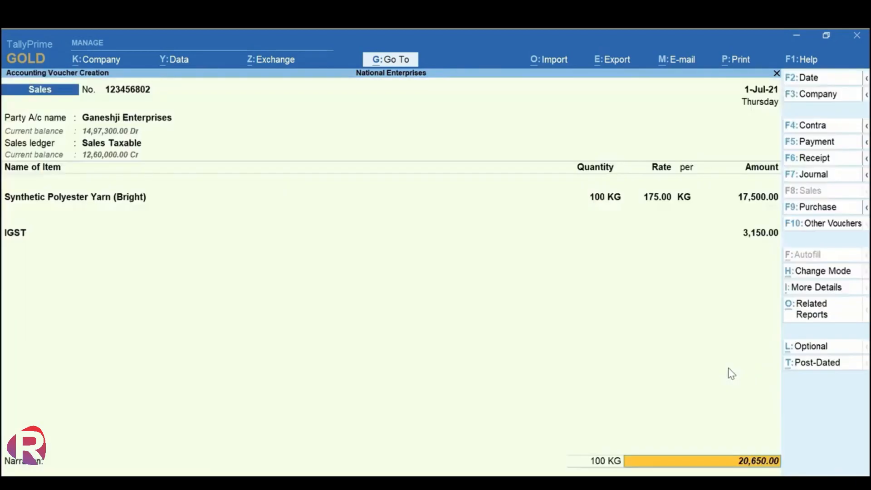
key(Return)
key(y)
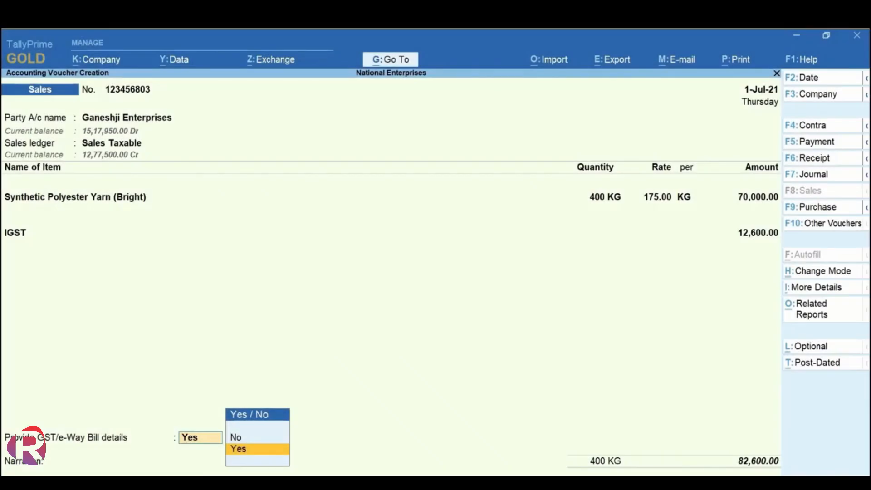
For the 400 KG invoice's e-Way Bill details, enable showing the consolidated e-Way Bill number and date, keeping the other display options at No
key(Return)
key(F12)
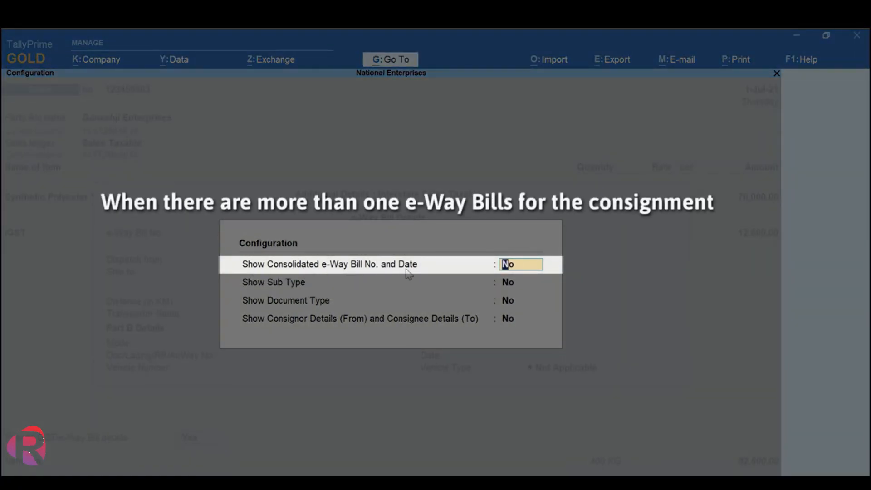
text(Y)
key(Return)
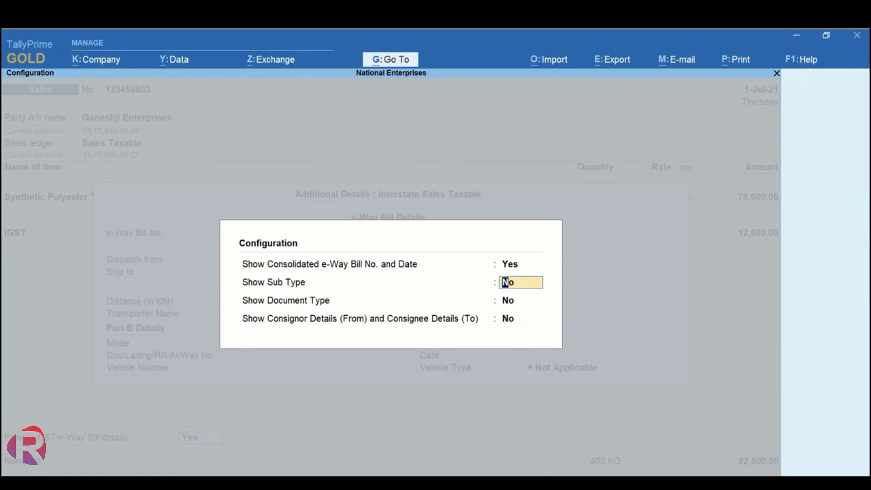
key(Return)
key(Return)
key(Return)
Leave the Consolidated e-Way Bill No. empty and proceed to its date
click(282, 245)
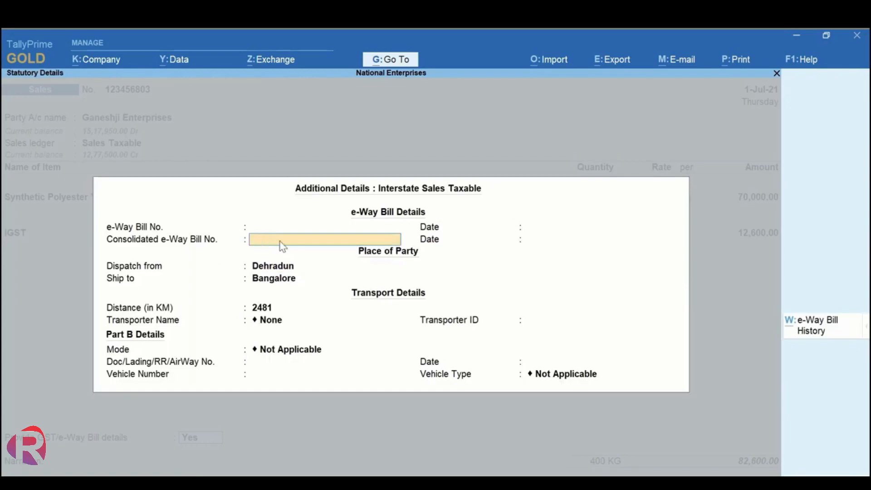
key(Return)
click(536, 248)
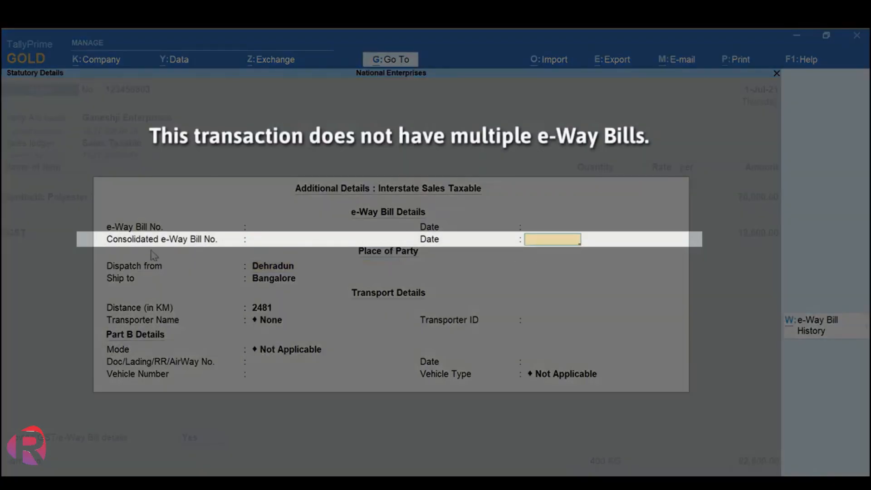
Configure the e-Way Bill details to hide the consolidated e-Way Bill number and date and to show the Sub Type
key(BackSpace)
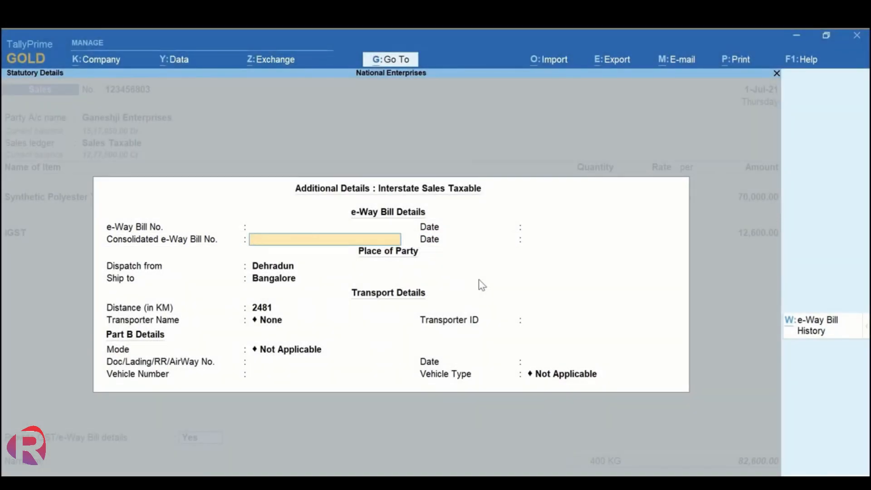
key(F12)
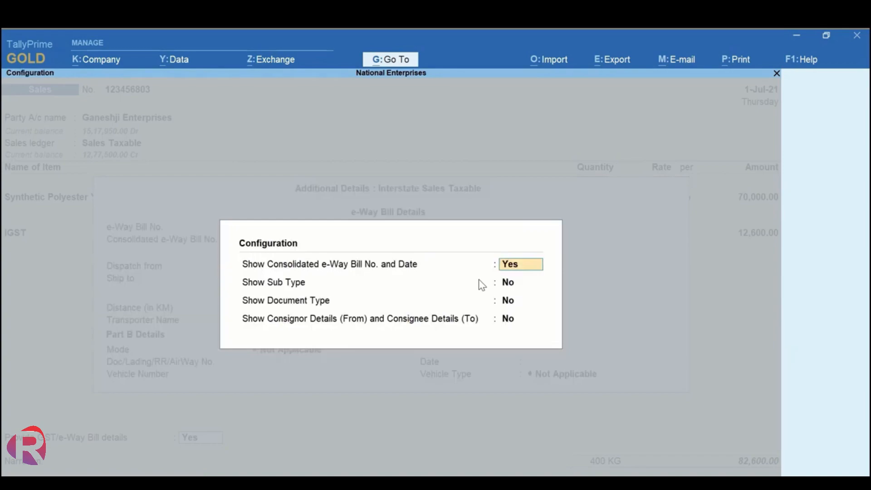
text(No)
key(Return)
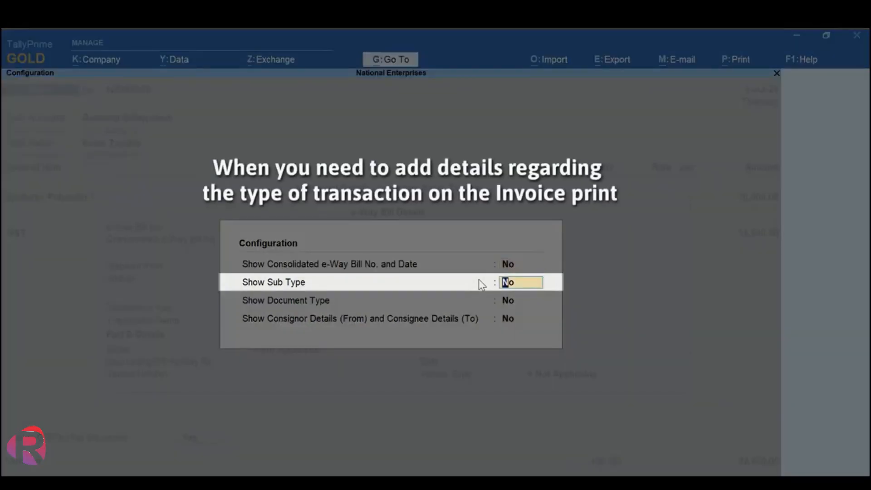
text(Y)
key(ctrl+a)
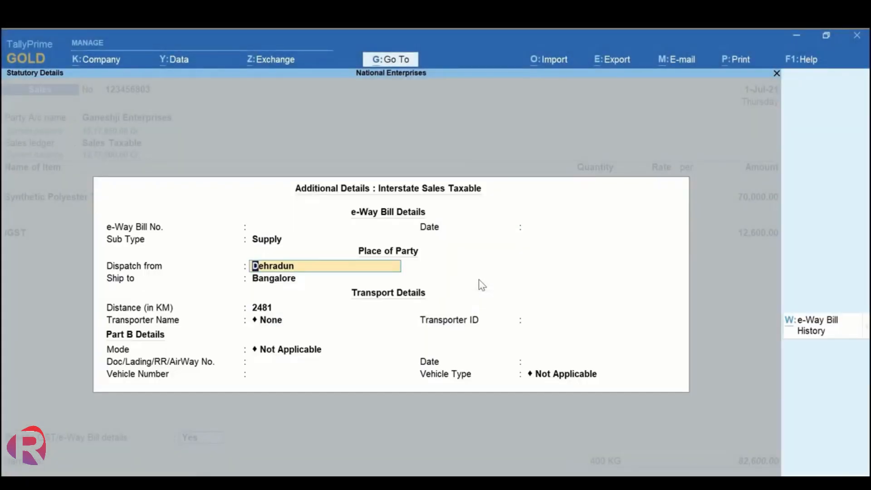
Review the available Sub Type options for the e-Way Bill and keep Supply
key(Up)
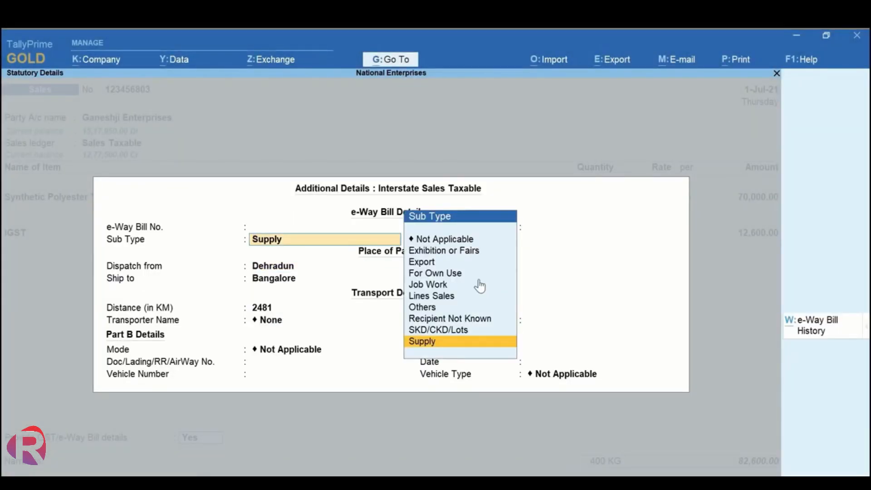
key(Up)
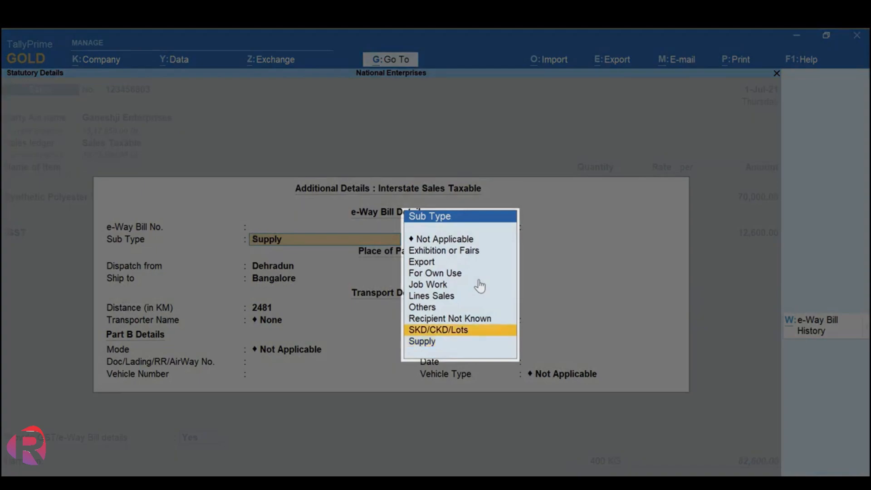
key(Up)
key(Up)
key(Up)
key(Up)
key(Up)
key(Up)
key(Up)
key(Down)
key(Down)
key(Down)
key(Down)
key(Down)
key(Down)
key(Down)
key(Down)
key(Return)
Enable Show Document Type in the e-Way Bill configuration and go to the Document Type field
key(F12)
key(Return)
key(Return)
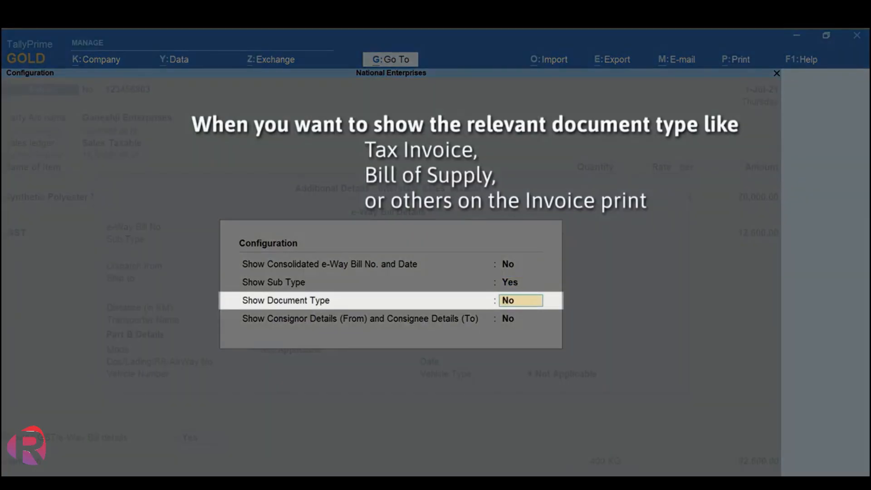
text(y)
key(Return)
key(Return)
key(BackSpace)
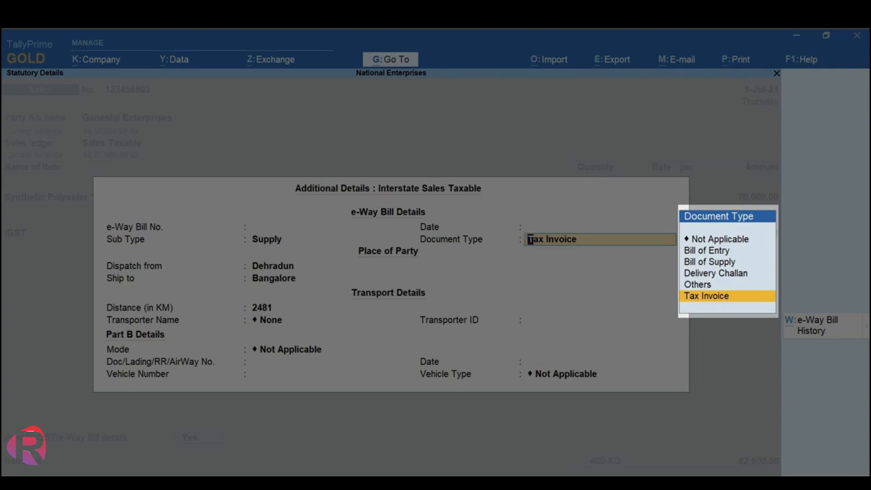
Review the available Document Type options and keep Tax Invoice
key(Up)
key(Up)
key(Up)
key(Up)
key(Down)
key(Down)
key(Down)
key(Up)
key(Up)
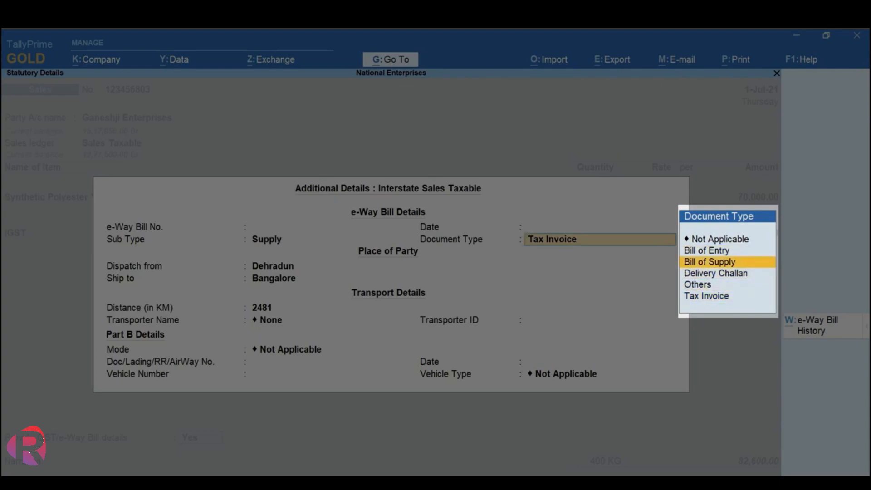
key(Down)
key(Down)
key(Down)
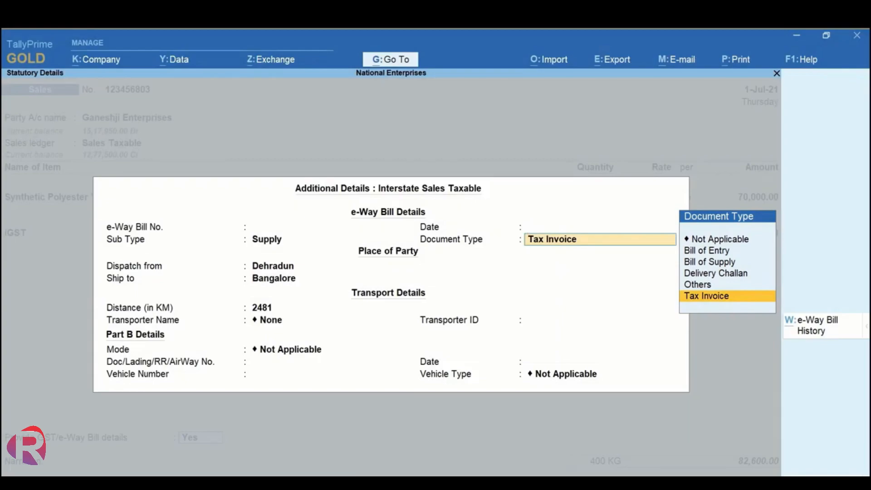
key(Return)
Set Show Consignor Details (From) and Consignee Details (To) to Yes in the e-Way Bill configuration
key(F12)
key(Return)
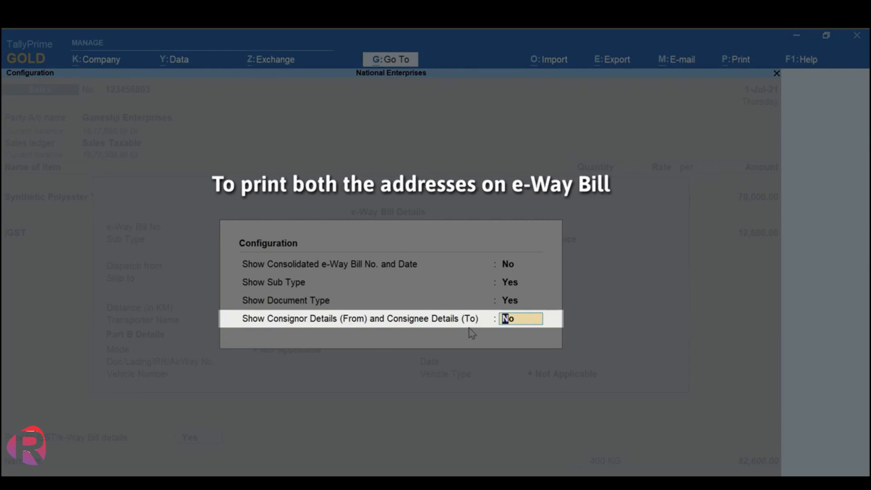
text(Yes)
key(Return)
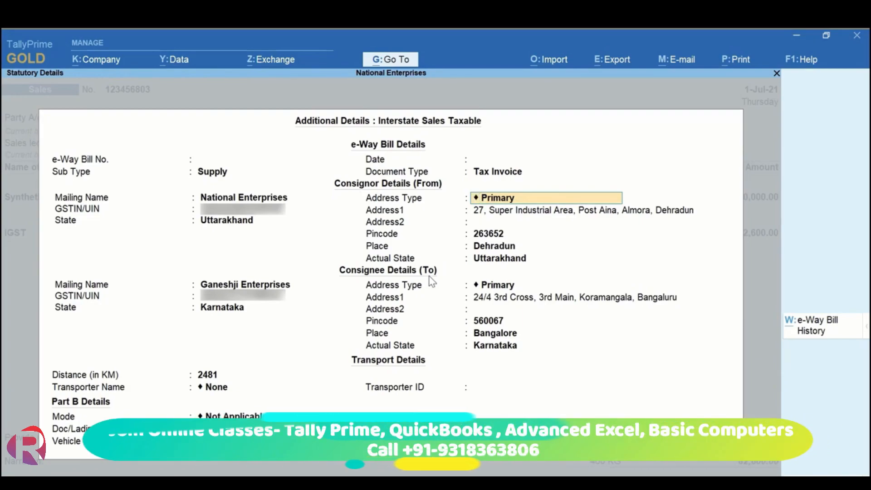
Keep Supply and Tax Invoice, and accept the Primary consignor and consignee address details up to the transport distance
key(BackSpace)
key(BackSpace)
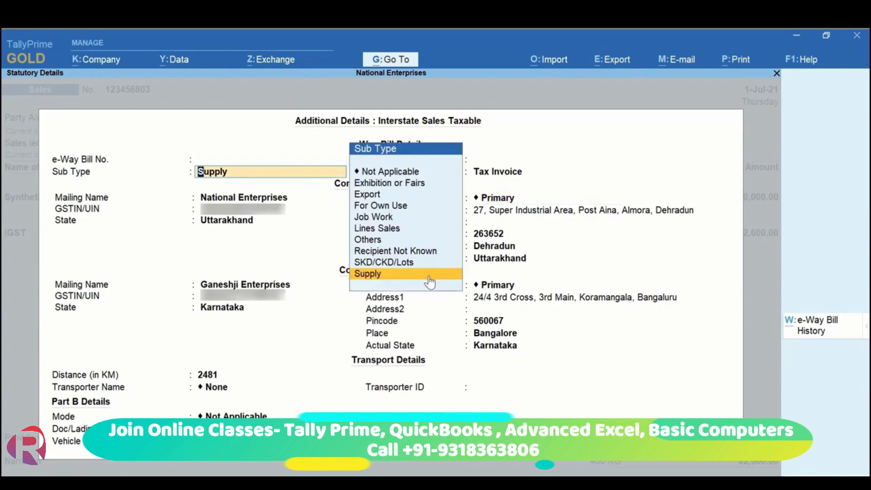
key(Return)
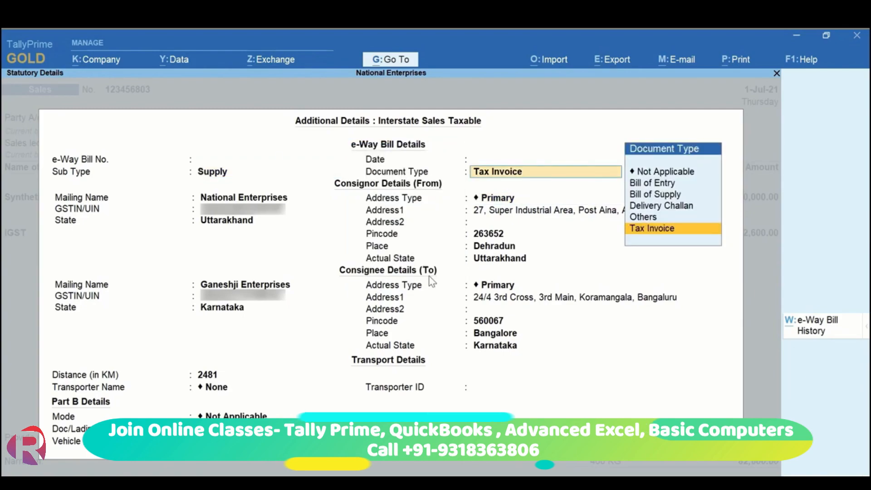
key(Return)
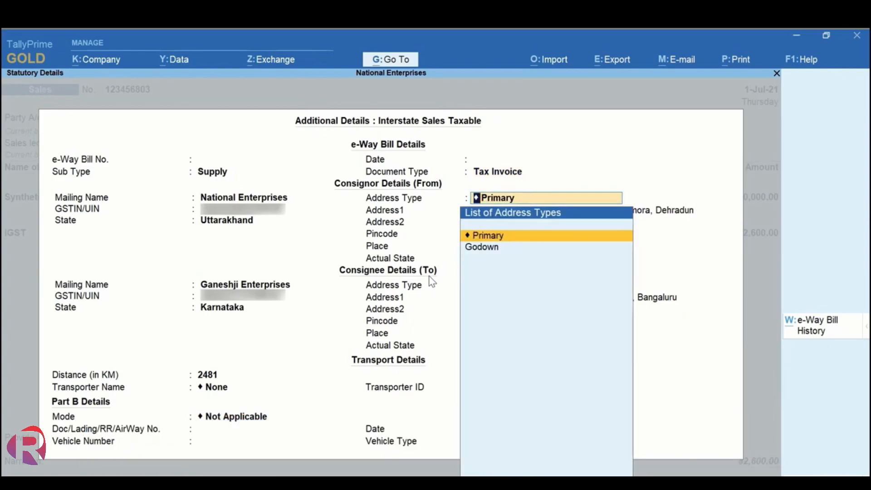
key(Return)
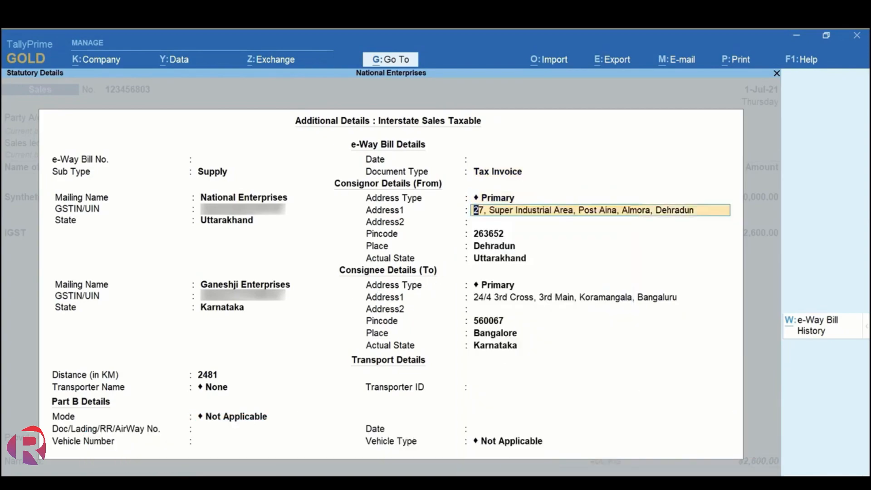
key(Return)
key(Return)
key(Return)
key(Return)
key(Return)
key(Return)
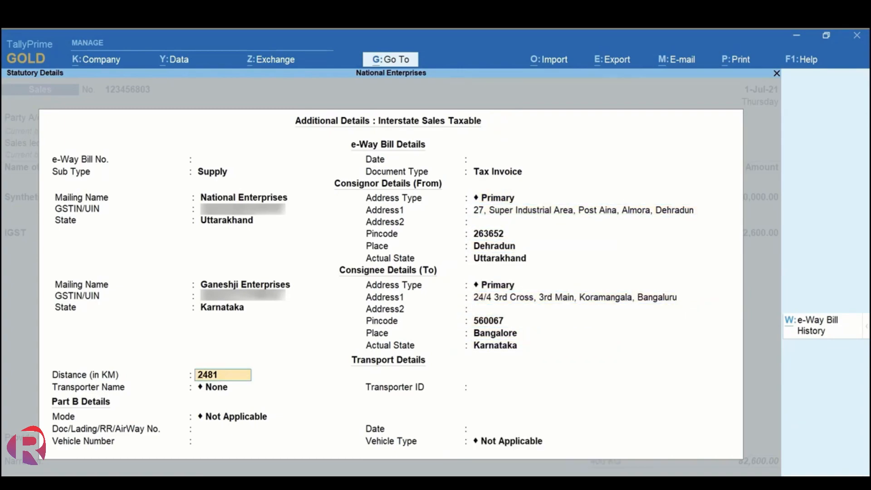
Keep the distance at 2481 km, select Vijay Transport as the transporter and set the mode to 1 - Road
key(Return)
key(Down)
key(Return)
key(Return)
key(Down)
key(Return)
key(Return)
text(KA05N3241)
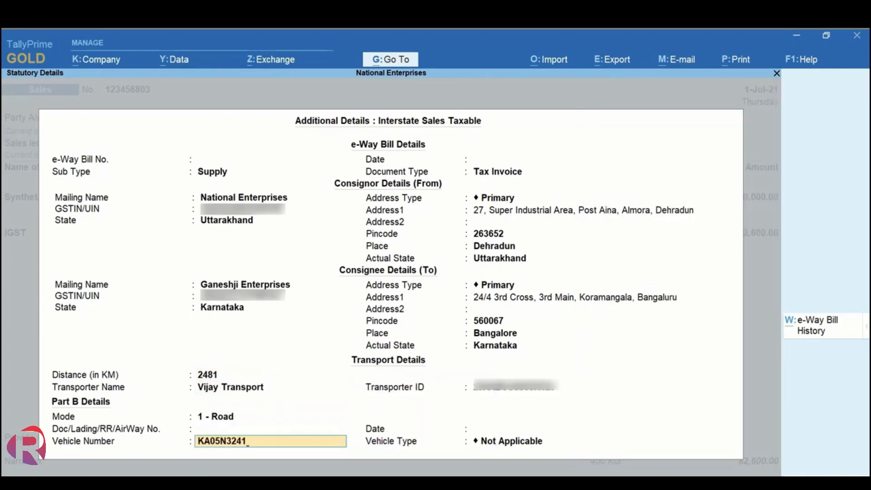
key(Return)
key(Down)
key(Down)
key(Return)
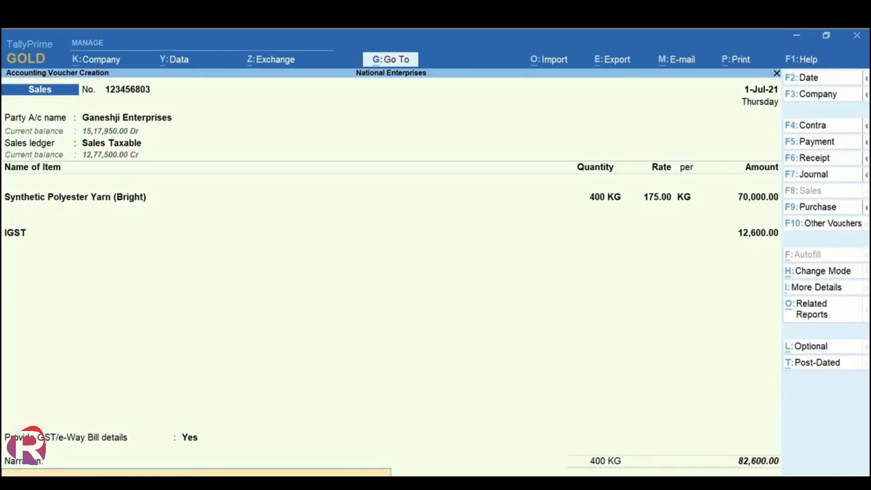
key(ctrl+a)
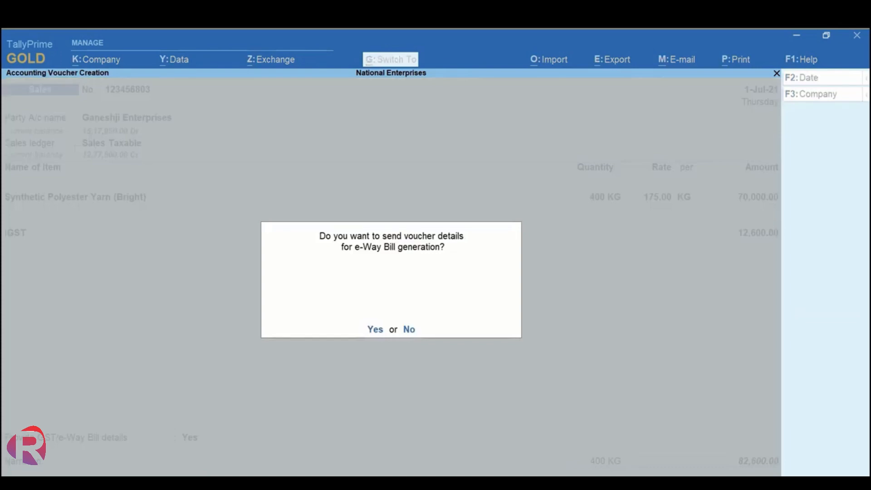
Send the voucher details for e-Way Bill generation and preview the generated e-Way Bill enlarged
key(y)
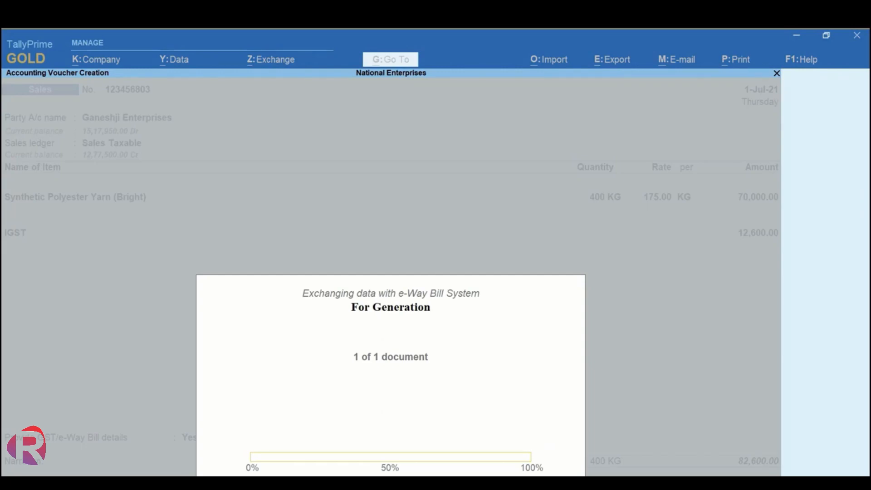
key(Return)
click(391, 347)
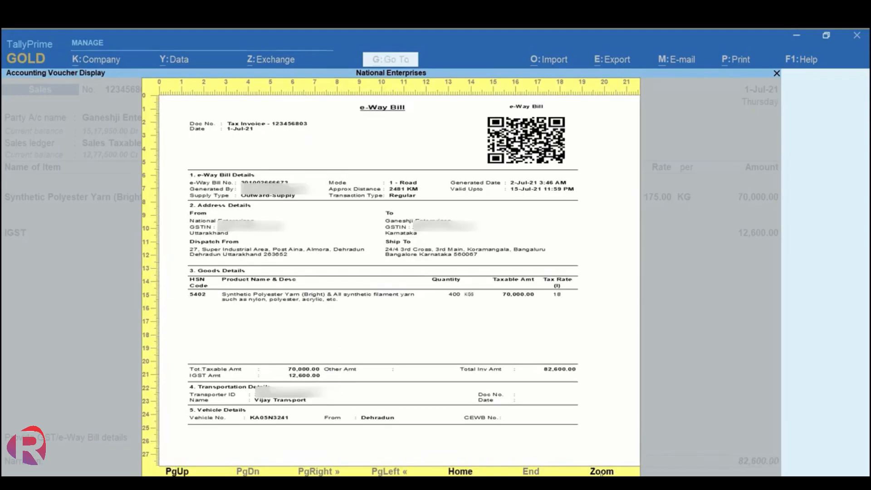
click(600, 471)
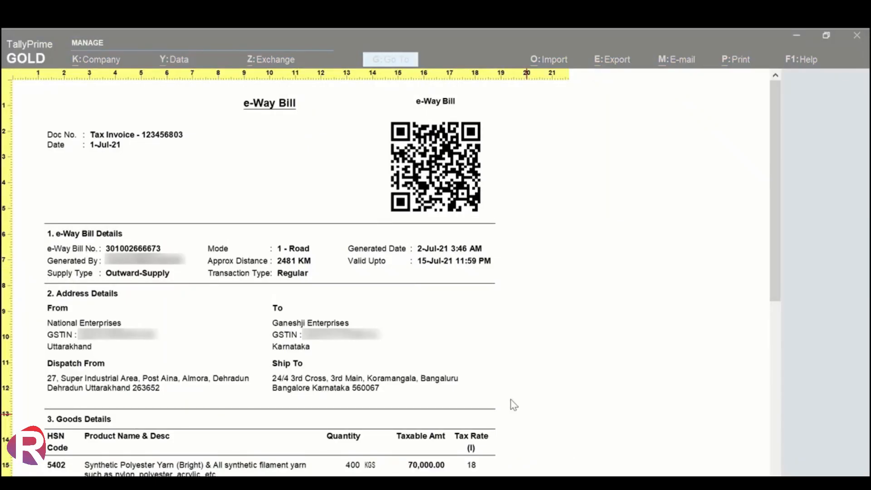